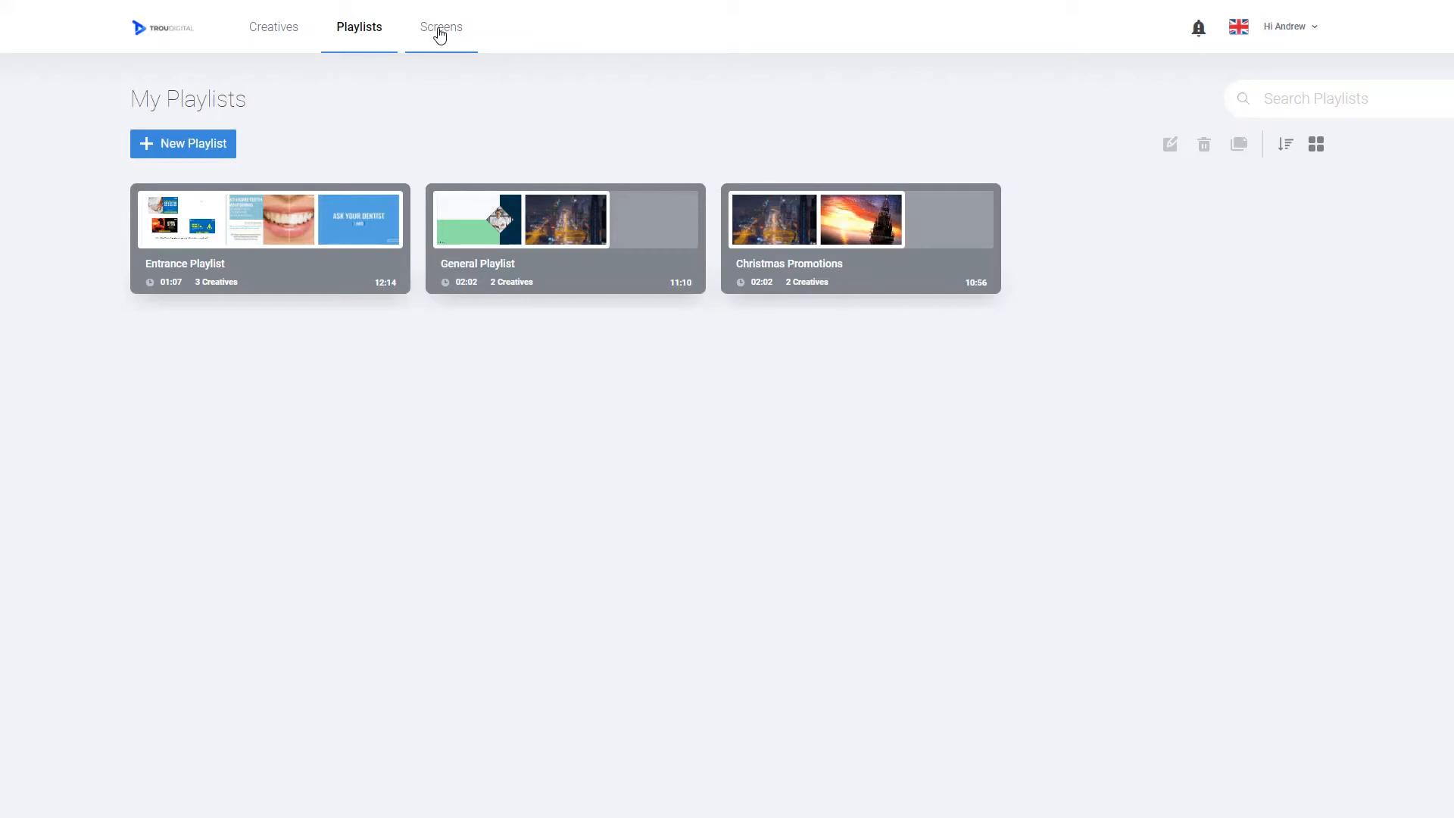
# Go to the Screens list and open screen 4 for editing
pyautogui.click(439, 30)
pyautogui.moveTo(212, 284)
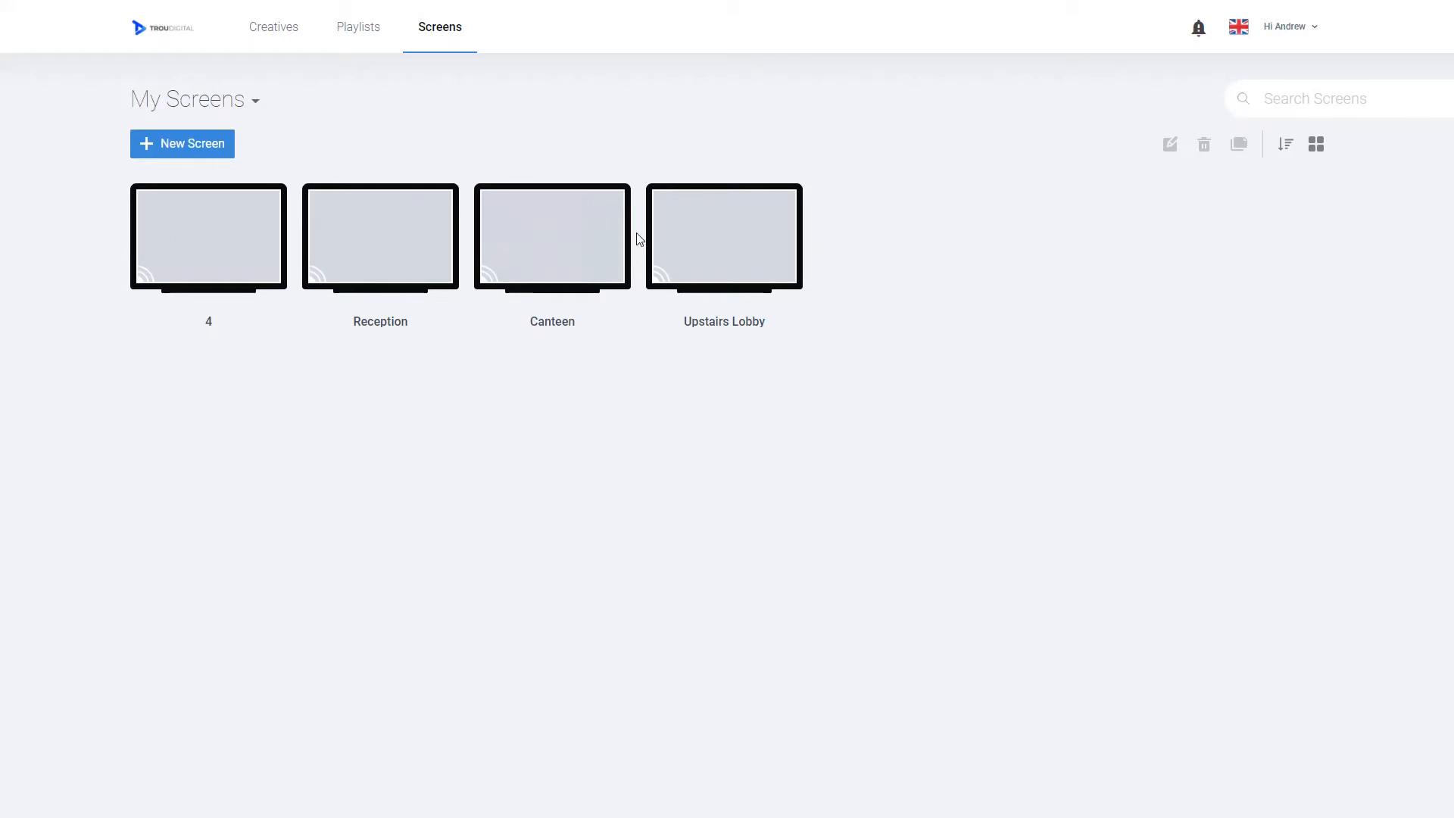
pyautogui.moveTo(632, 252)
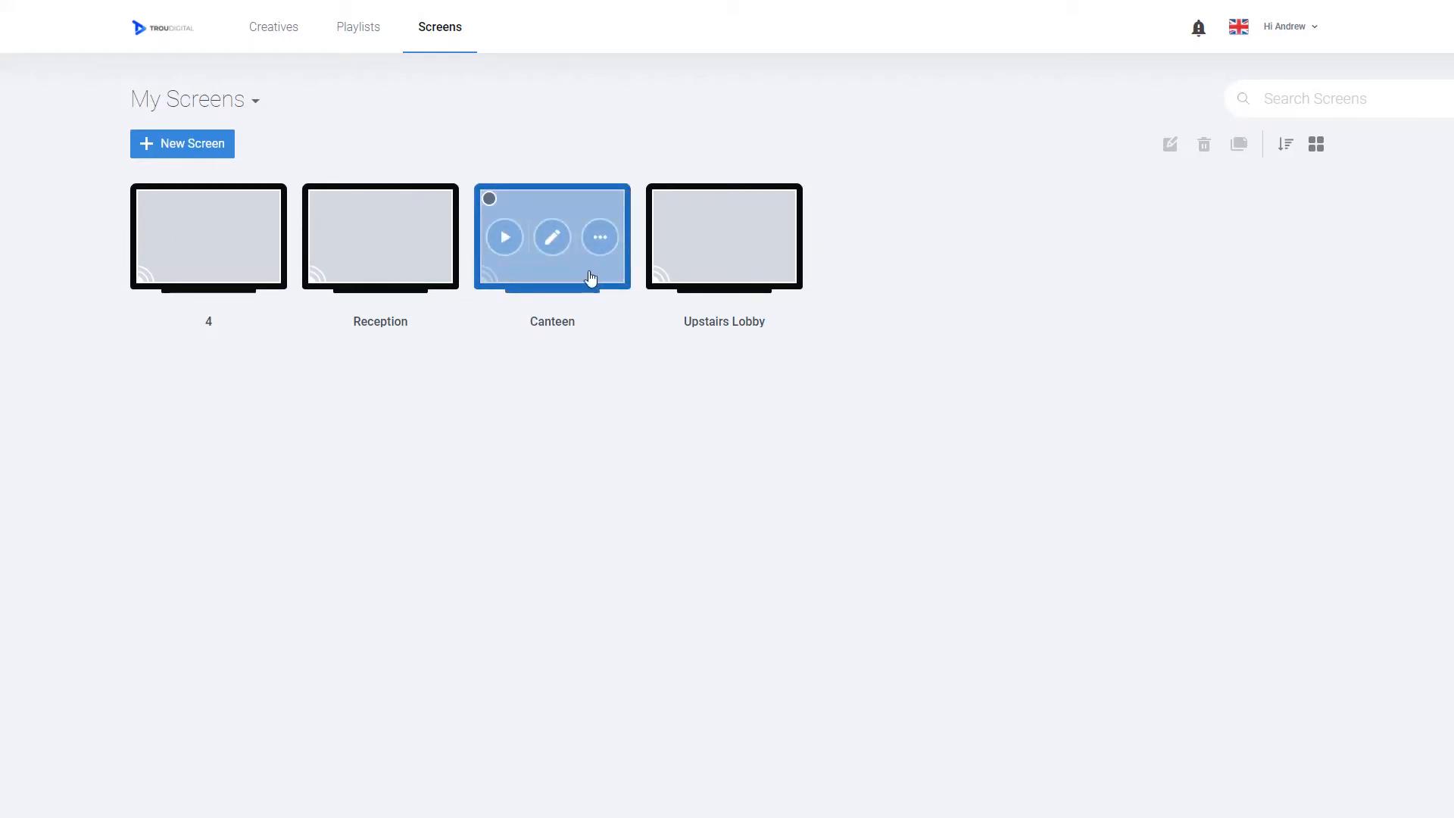
pyautogui.moveTo(373, 282)
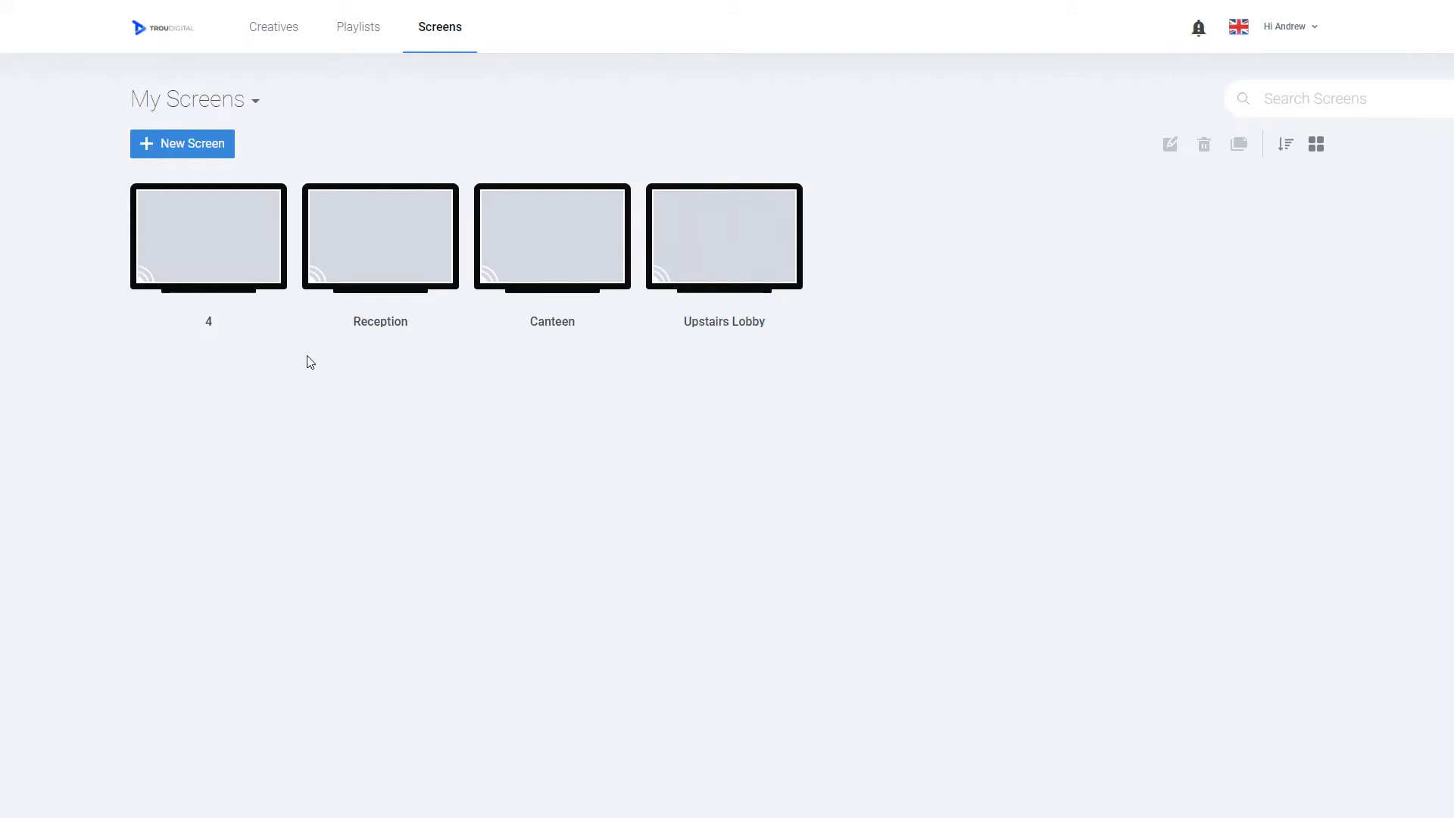
pyautogui.moveTo(208, 241)
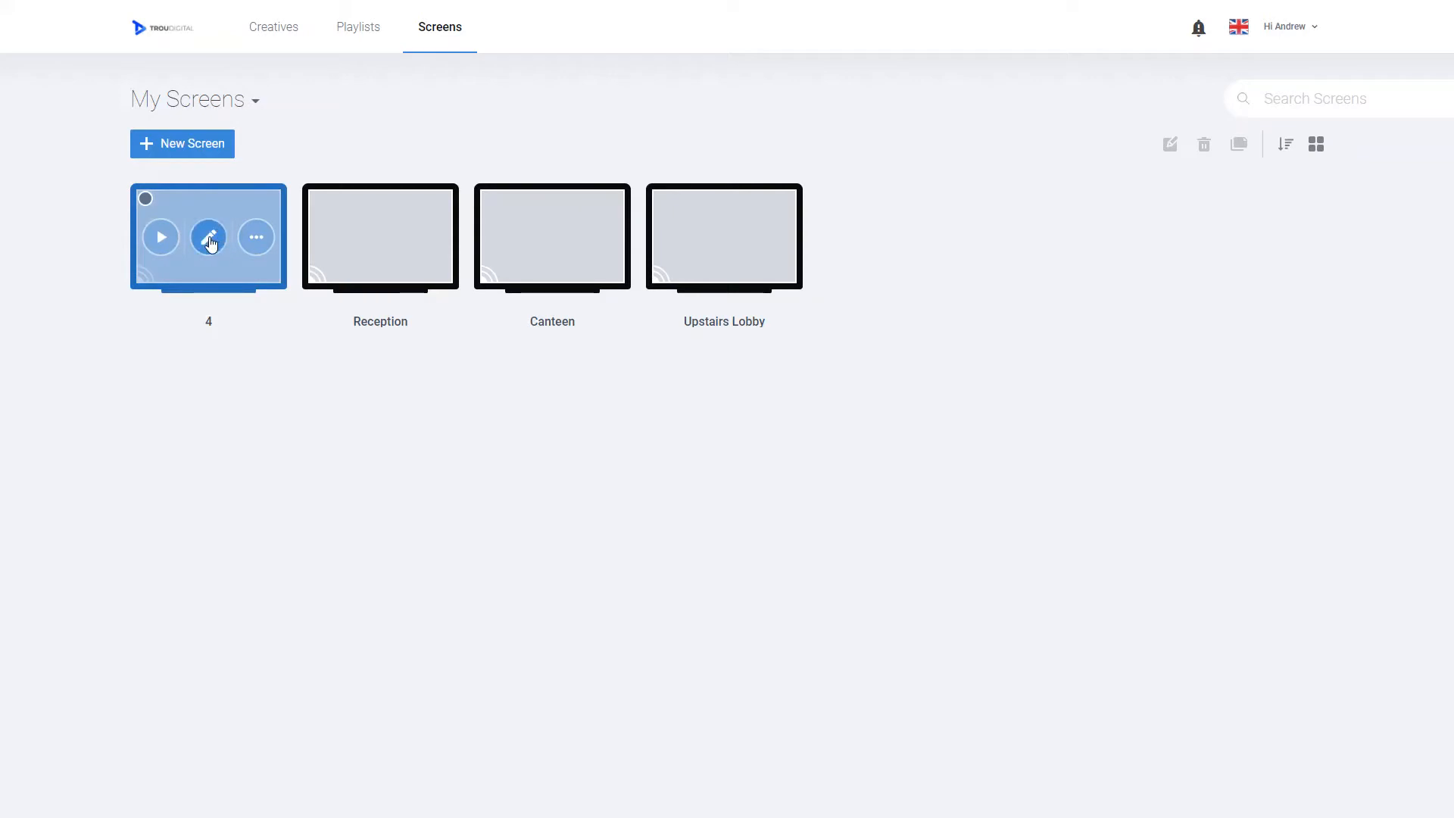
pyautogui.click(209, 239)
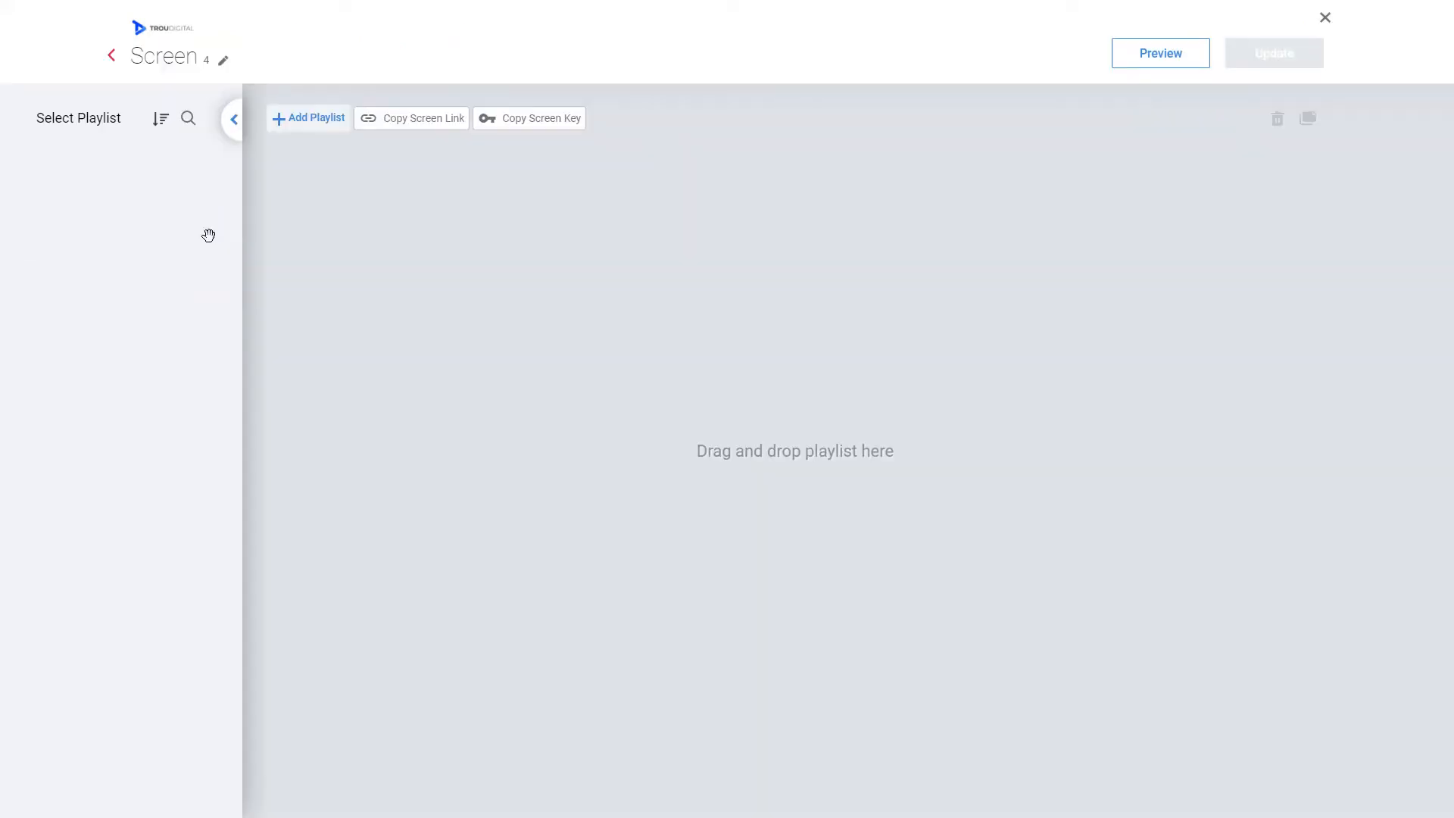
# Rename the screen as Entrance and save the update
pyautogui.click(222, 62)
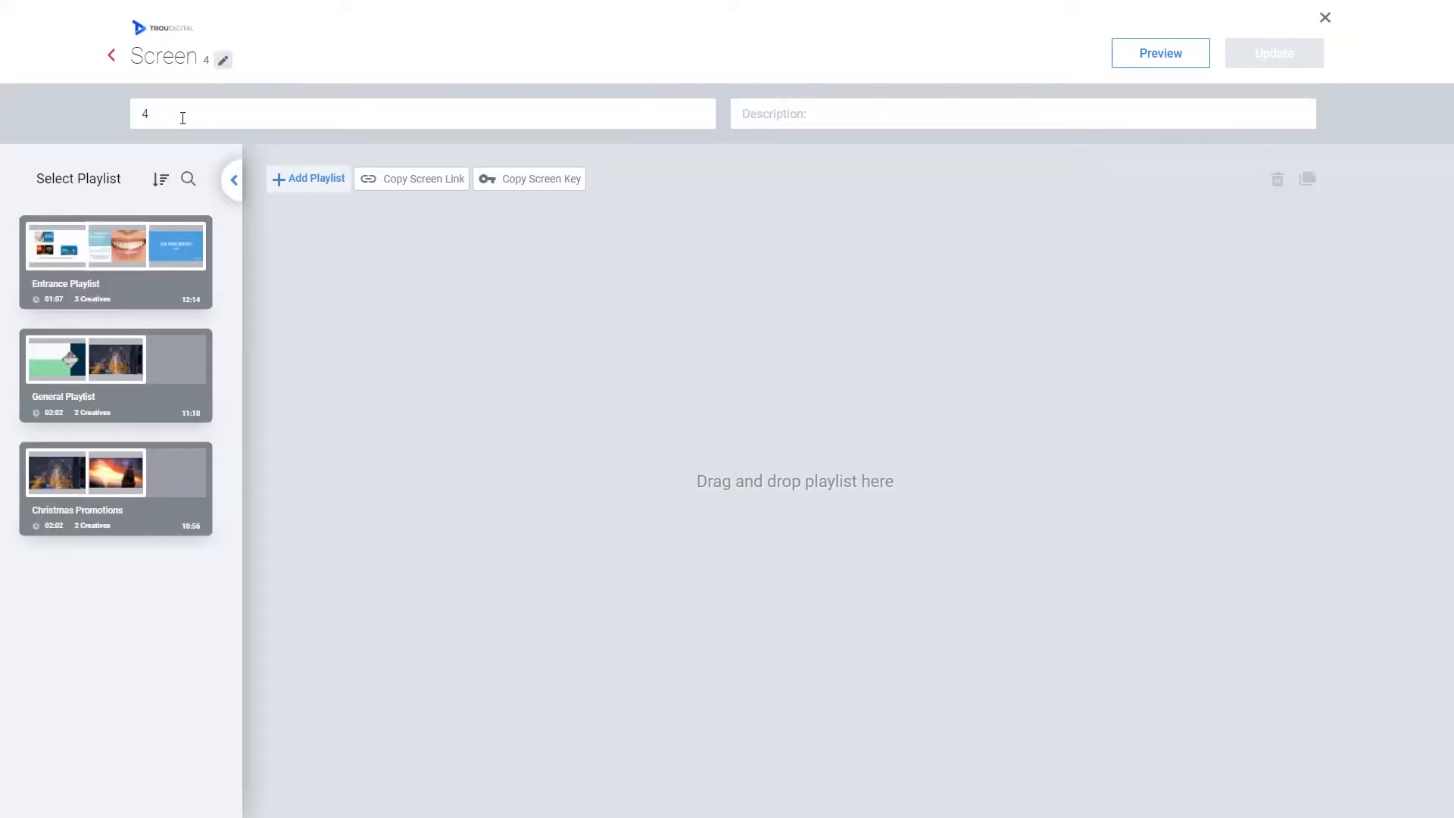
pyautogui.doubleClick(132, 121)
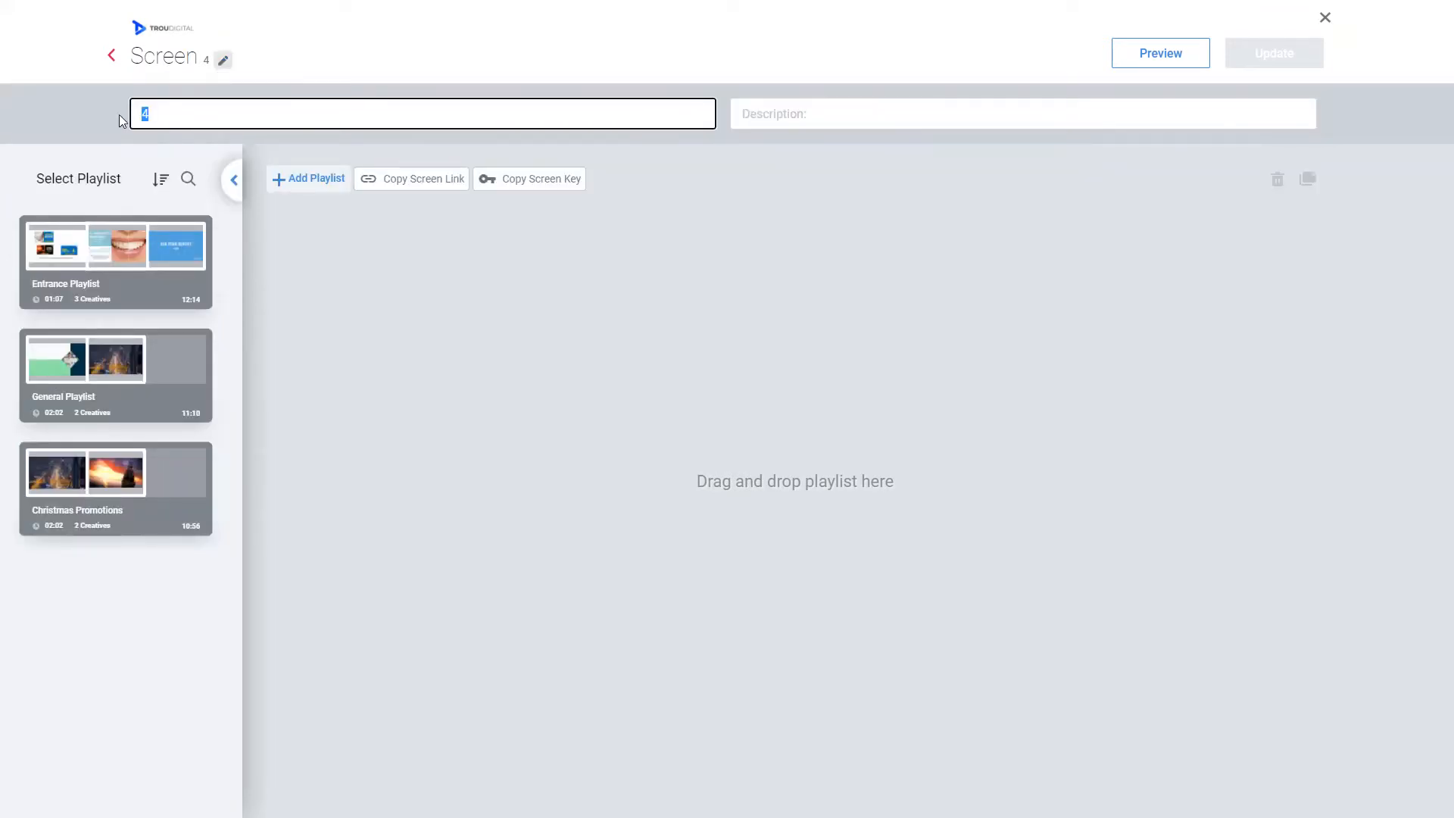
pyautogui.press('BackSpace')
pyautogui.write('Entra')
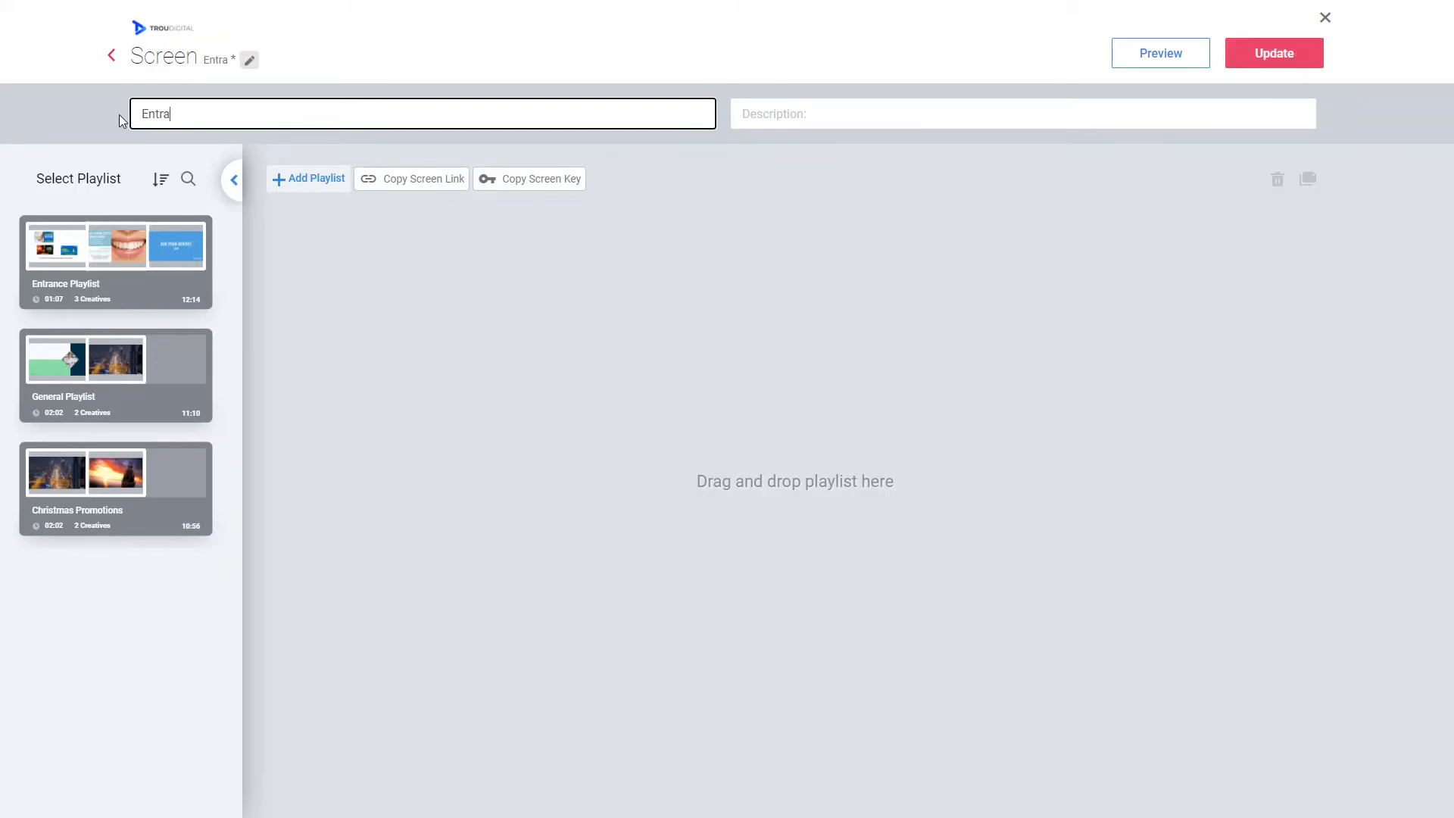
pyautogui.write('nce')
pyautogui.click(1260, 57)
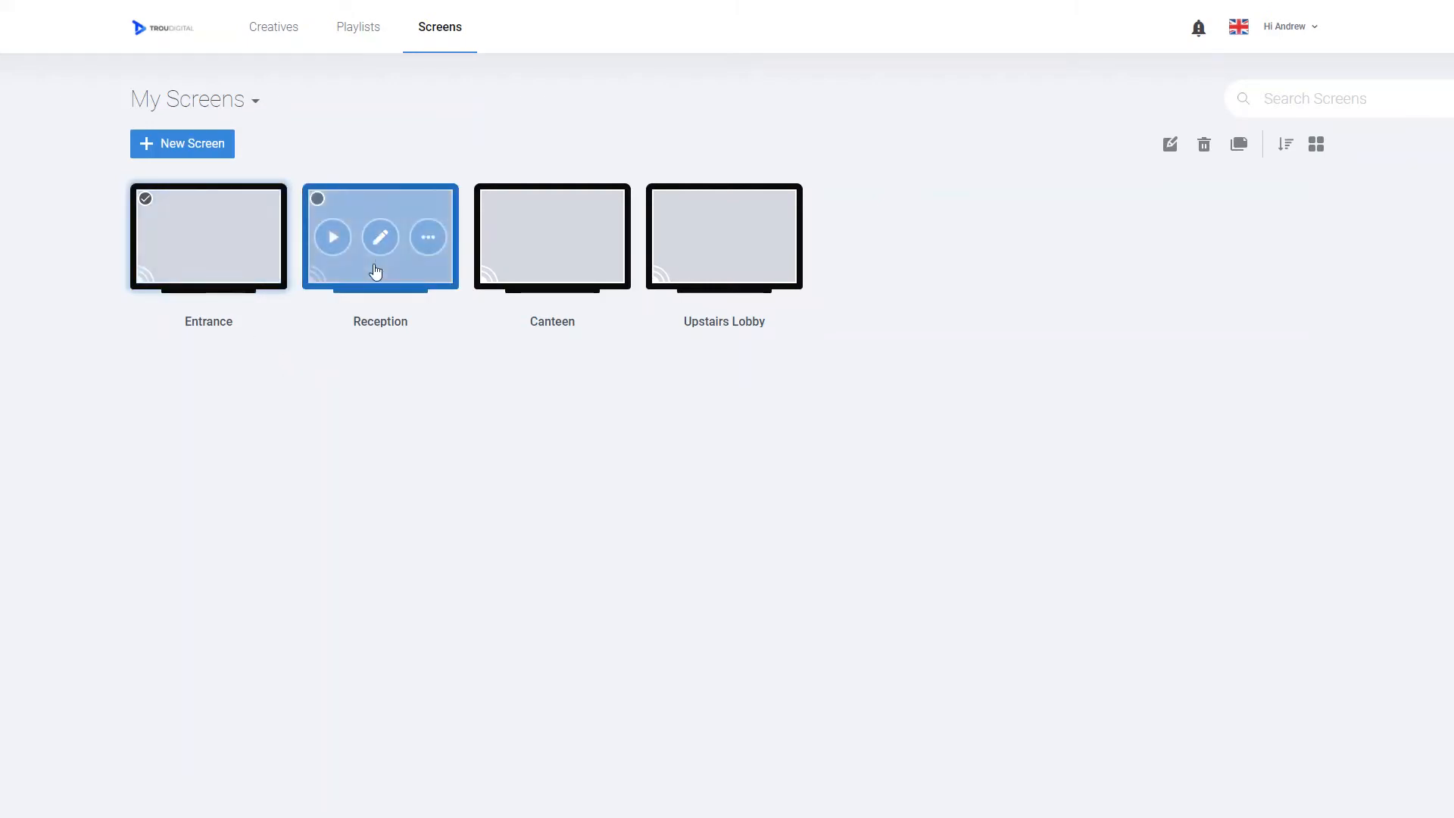
# Open the Entrance screen for editing and add the Entrance Playlist and the General Playlist to it
pyautogui.moveTo(552, 268)
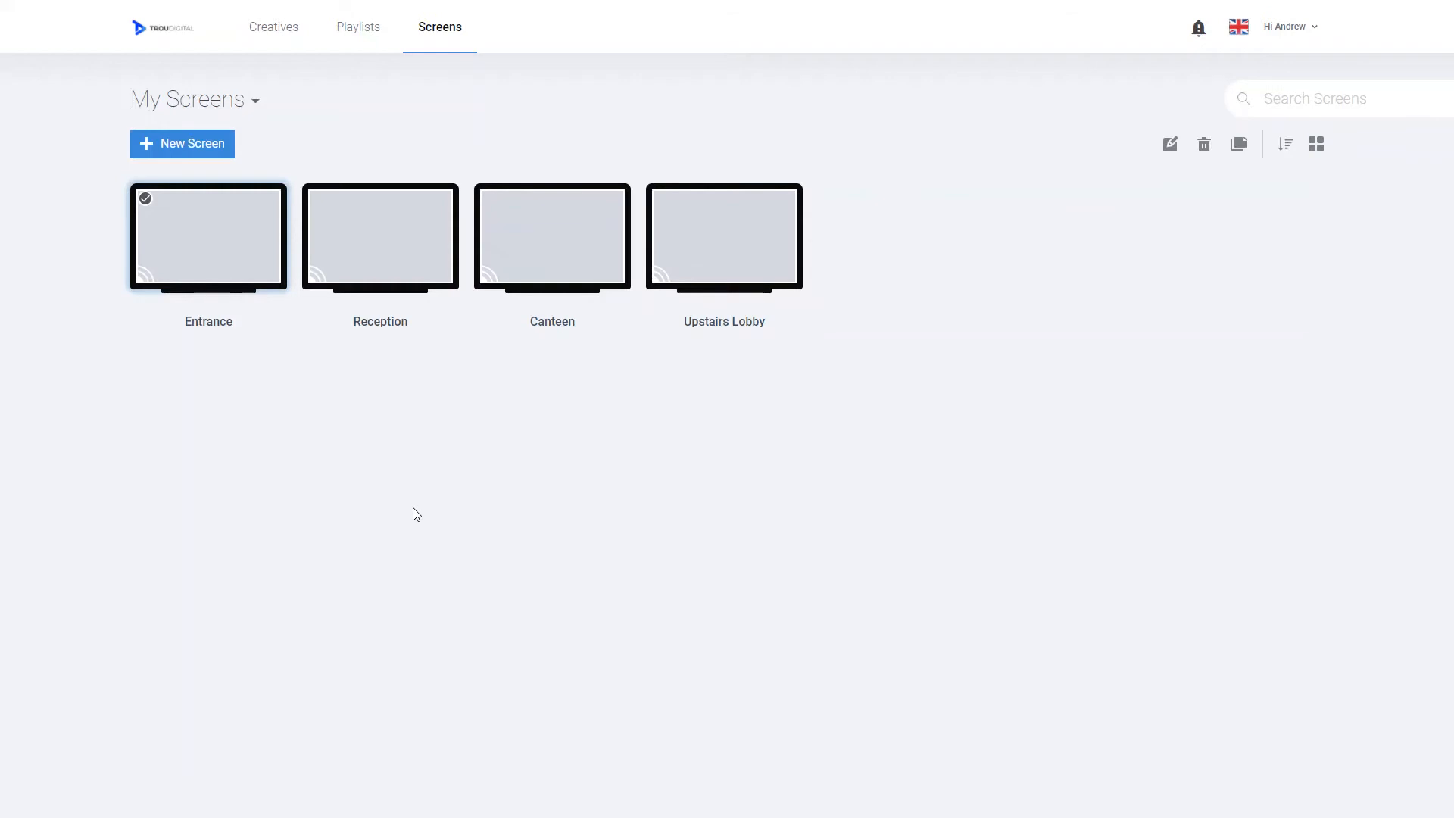
pyautogui.moveTo(262, 303)
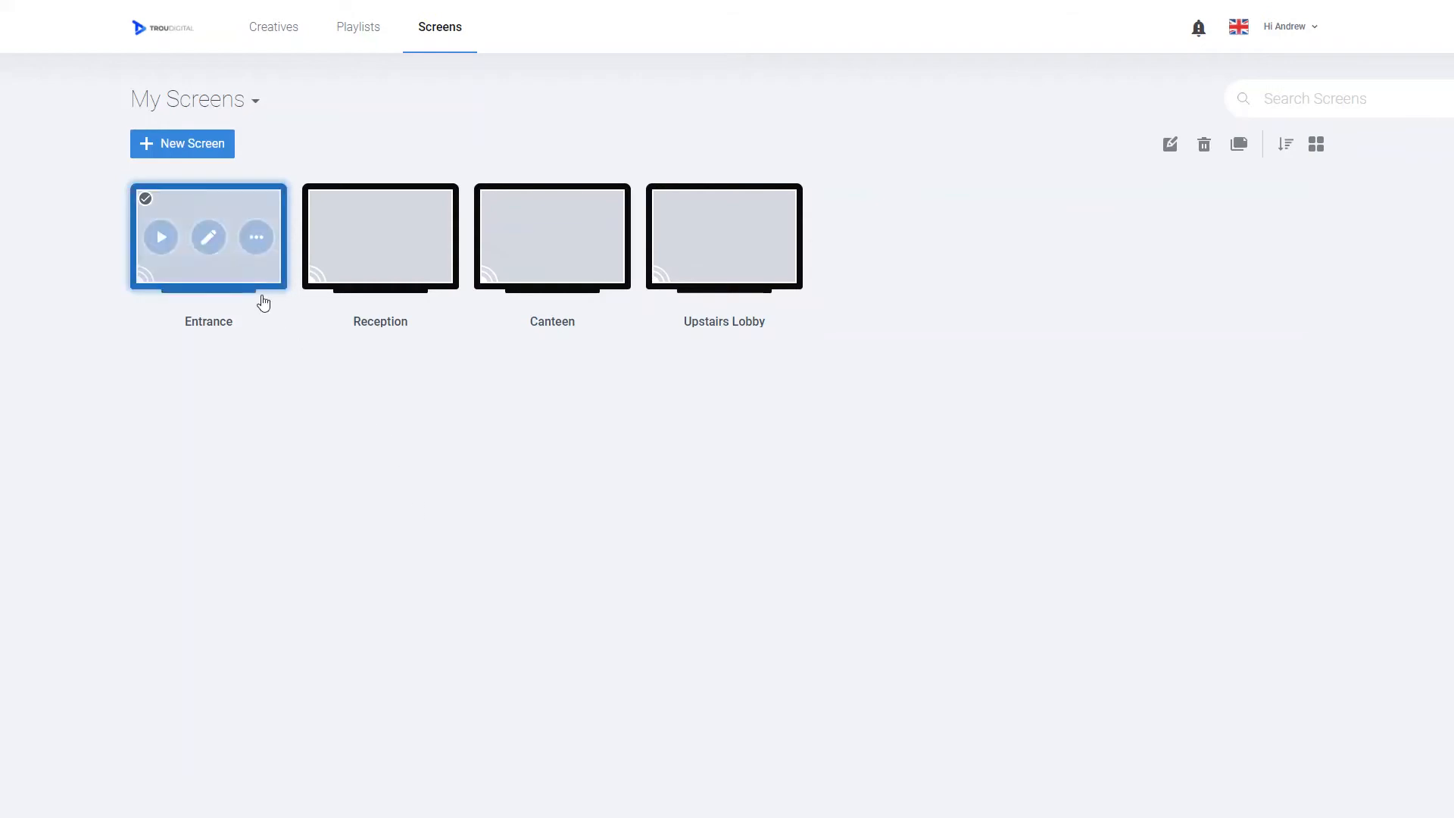
pyautogui.click(209, 238)
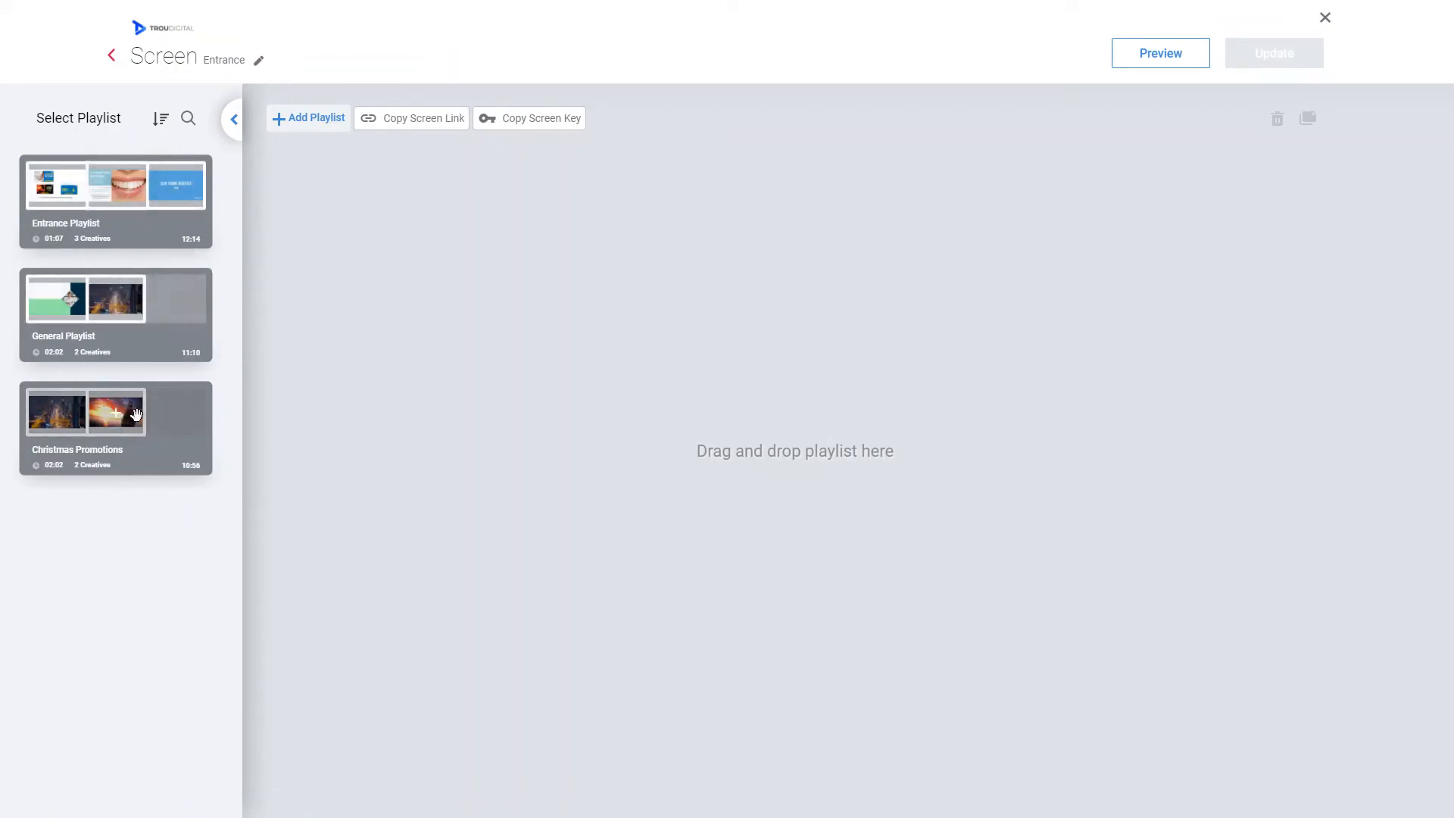
pyautogui.click(323, 114)
pyautogui.click(168, 130)
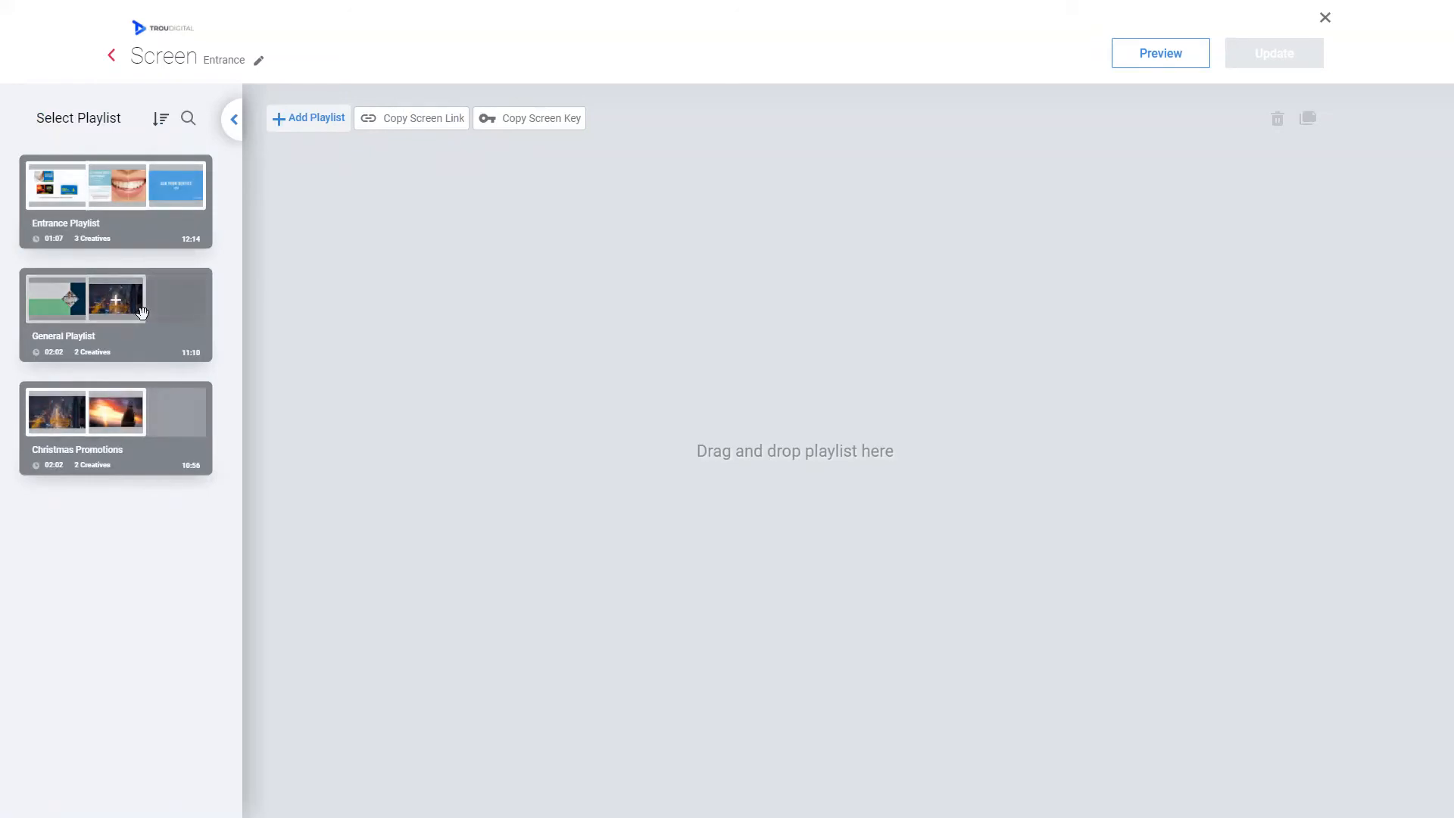
pyautogui.click(116, 192)
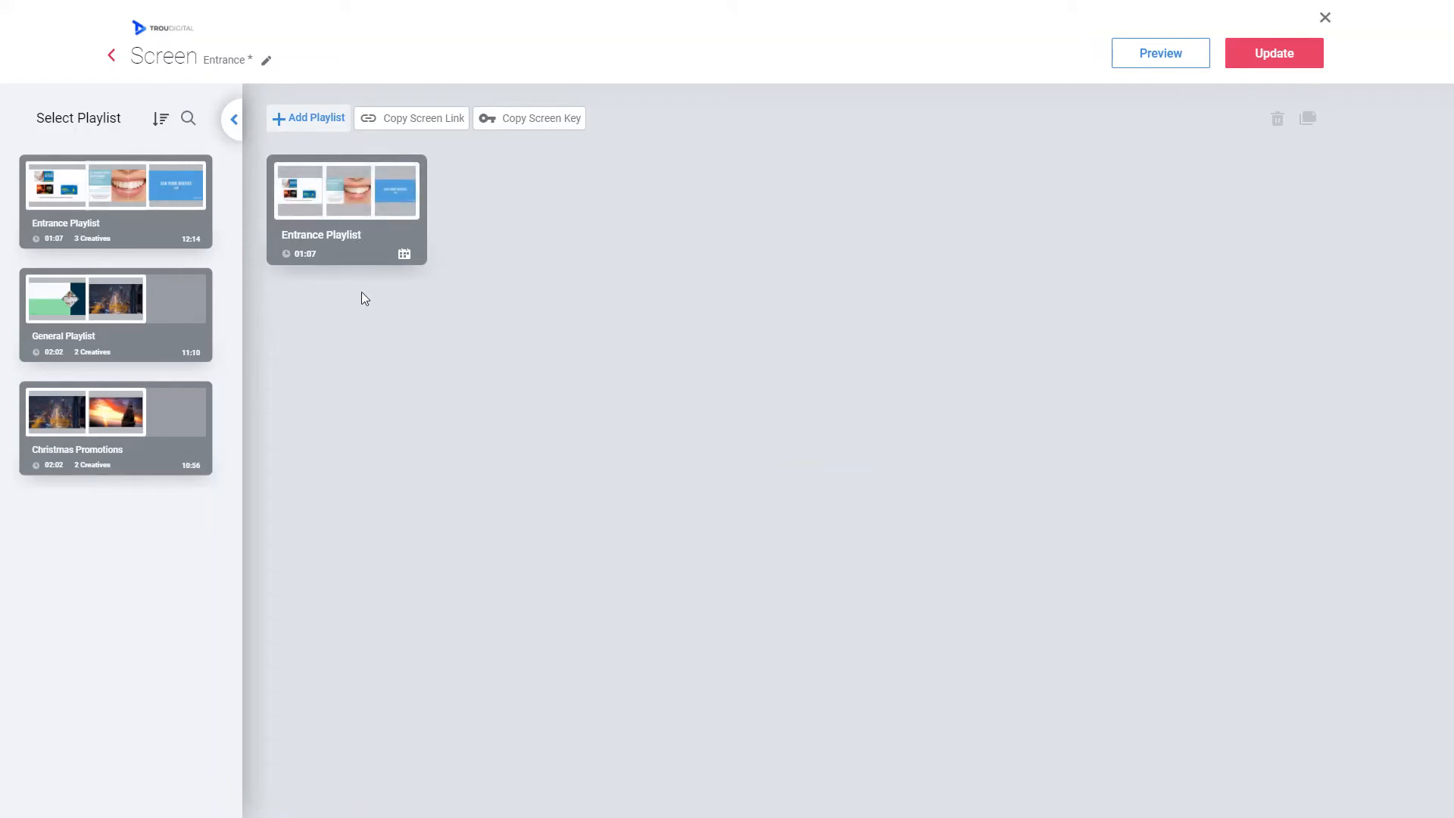
pyautogui.click(116, 314)
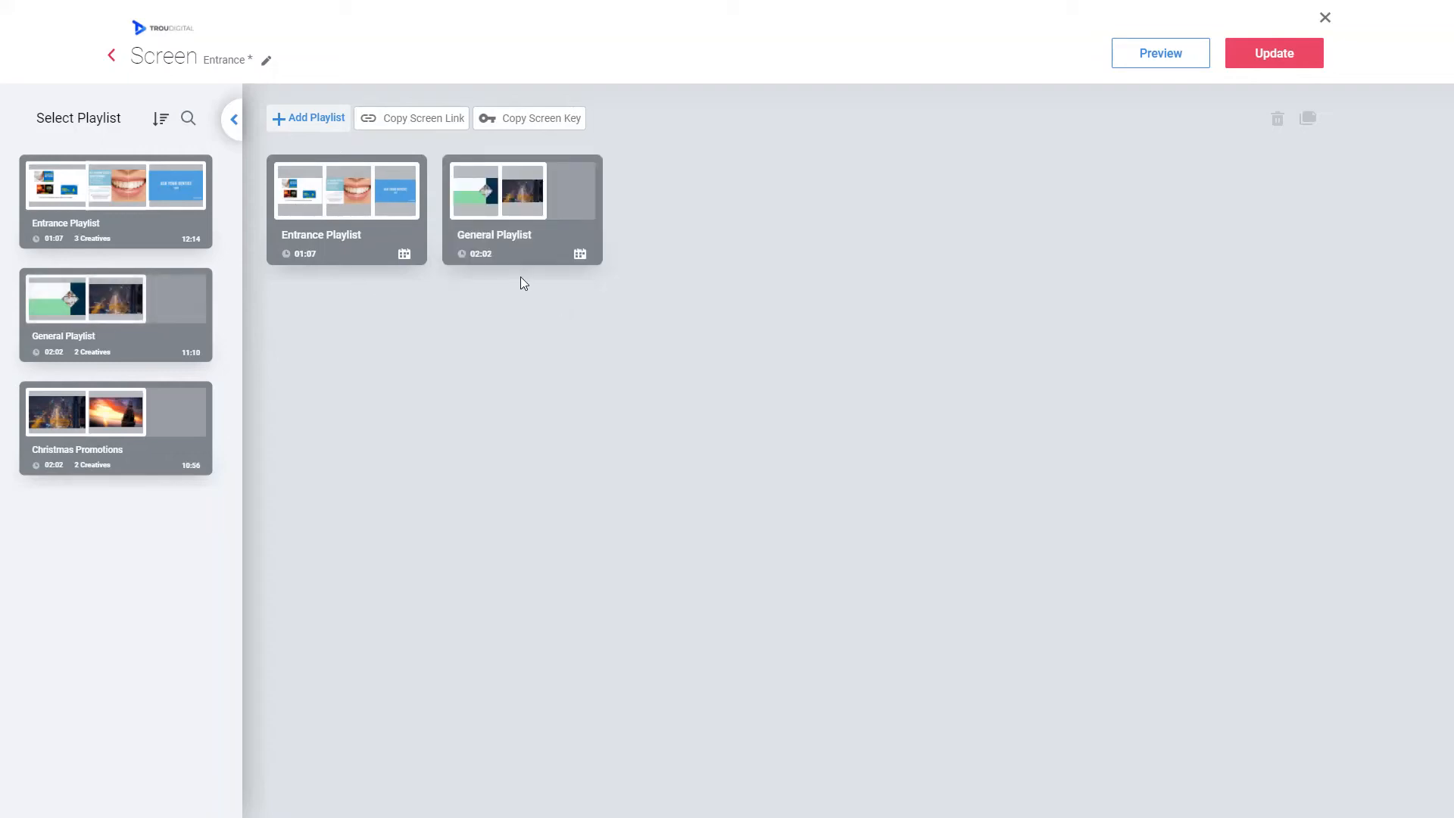
# Move the General Playlist ahead of the Entrance Playlist and save the Entrance screen's update
pyautogui.moveTo(500, 247); pyautogui.dragTo(288, 240)
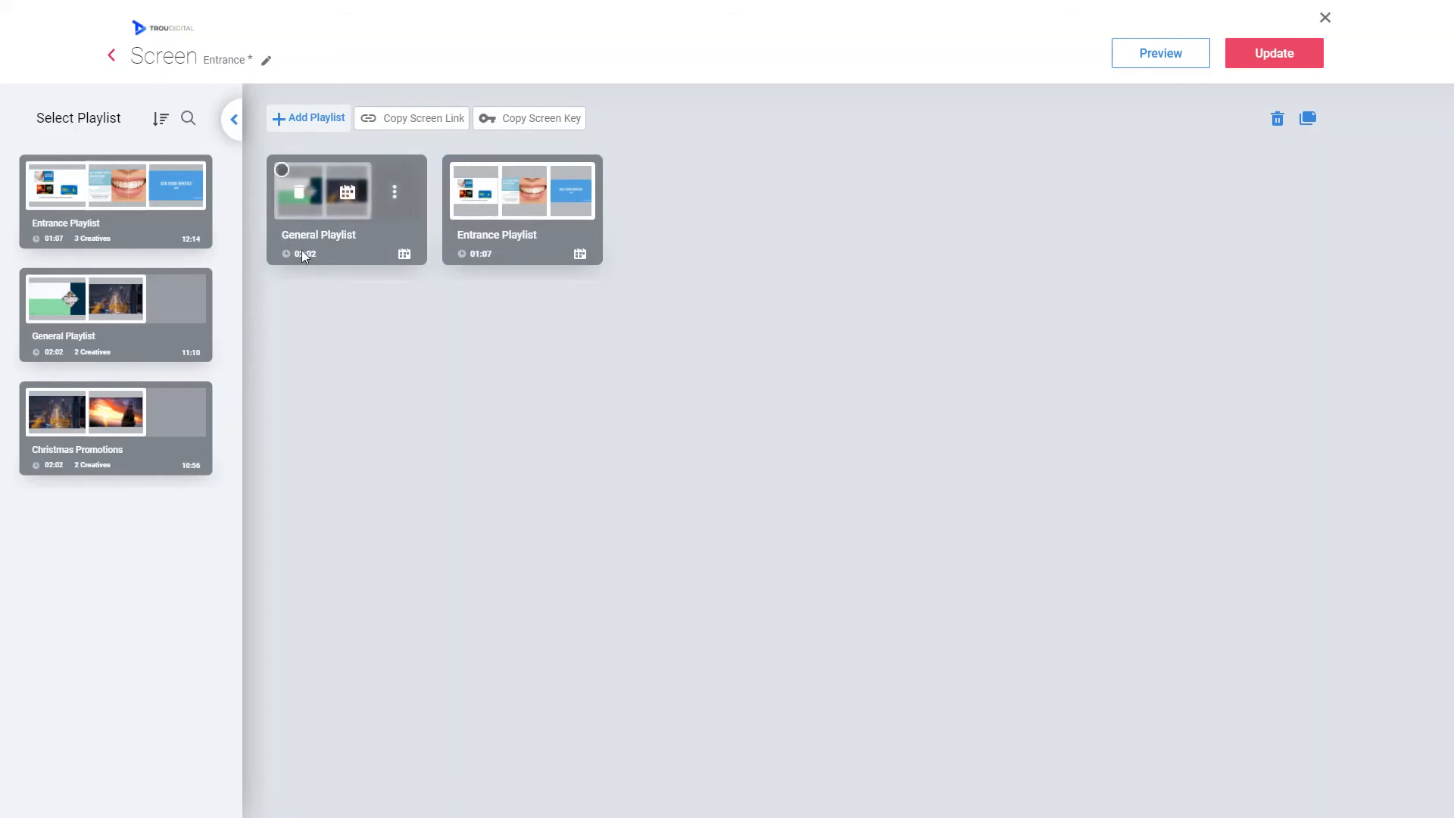
pyautogui.moveTo(299, 256)
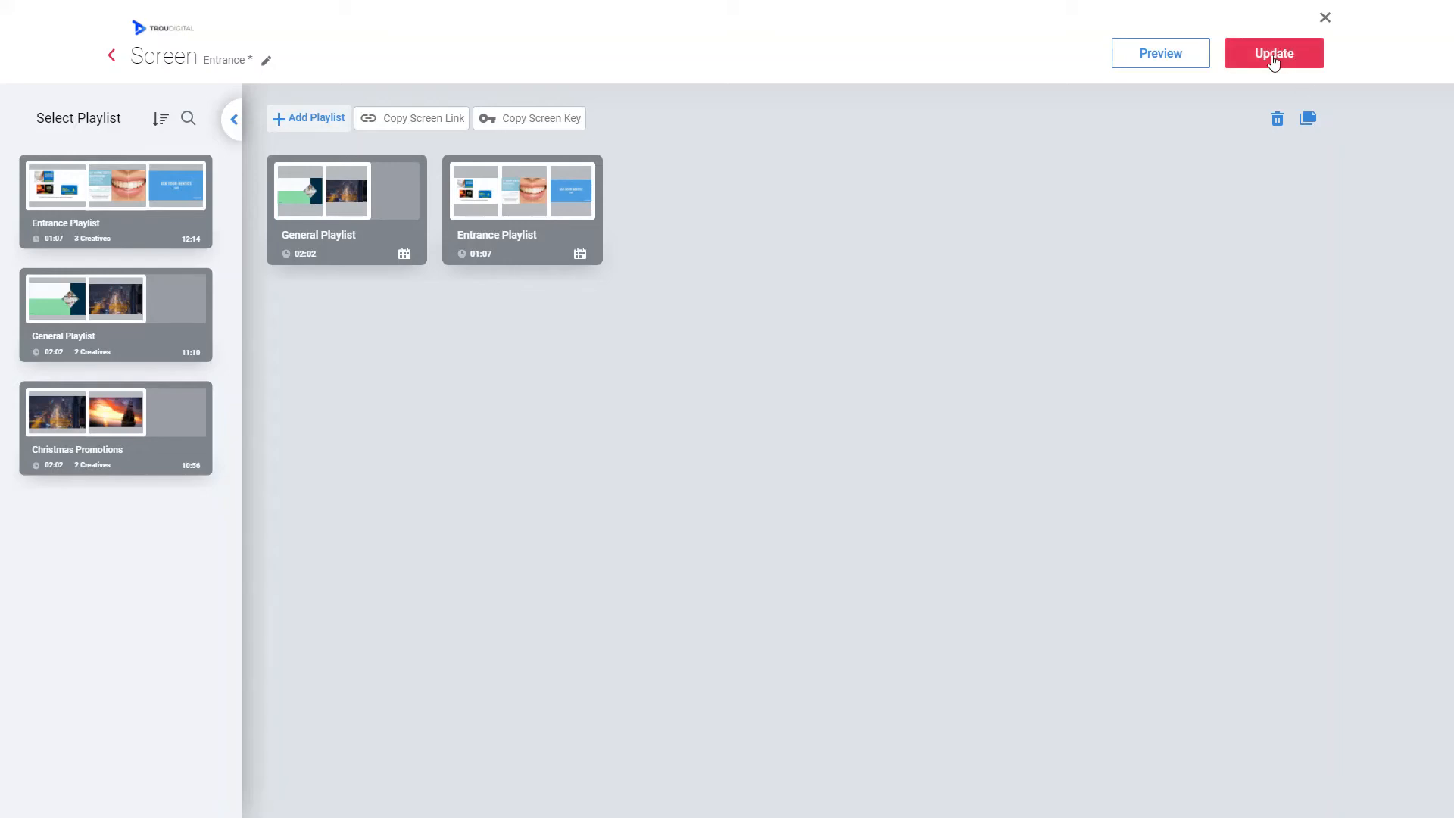
pyautogui.click(1274, 53)
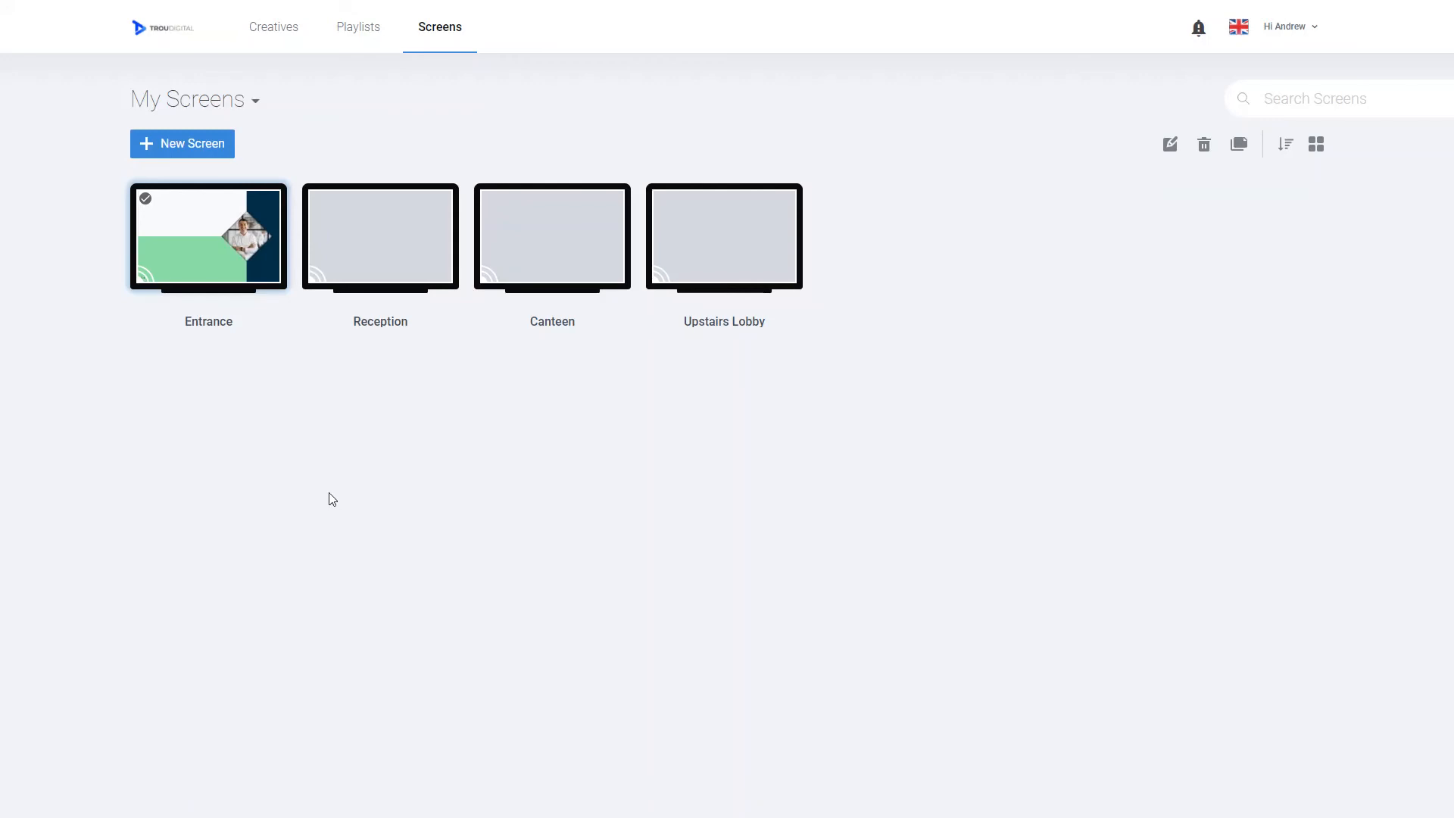
# Start a new screen group and add the Entrance, Canteen, Reception and Upstairs Lobby screens to it
pyautogui.click(257, 106)
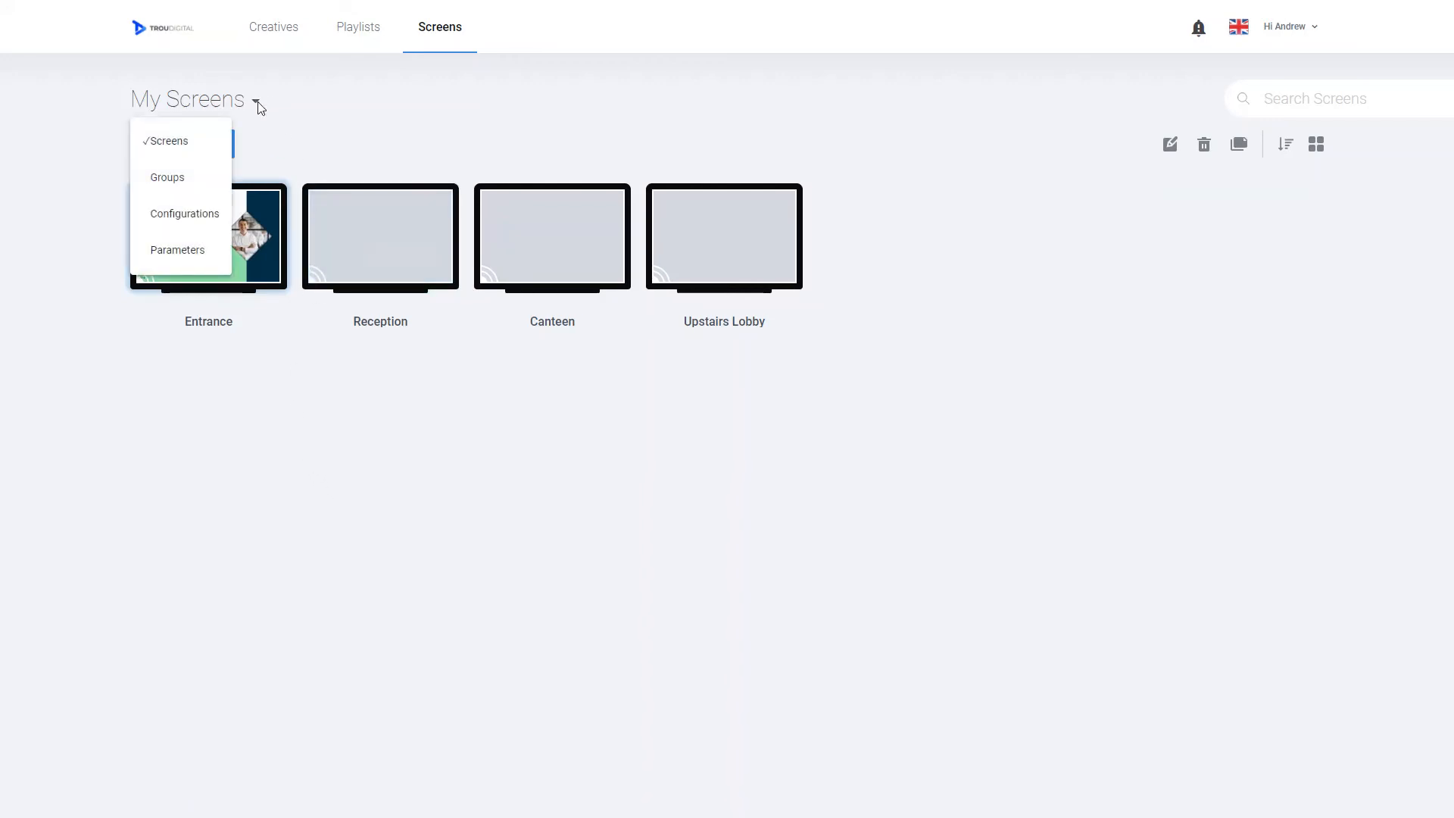
pyautogui.click(184, 181)
pyautogui.click(195, 141)
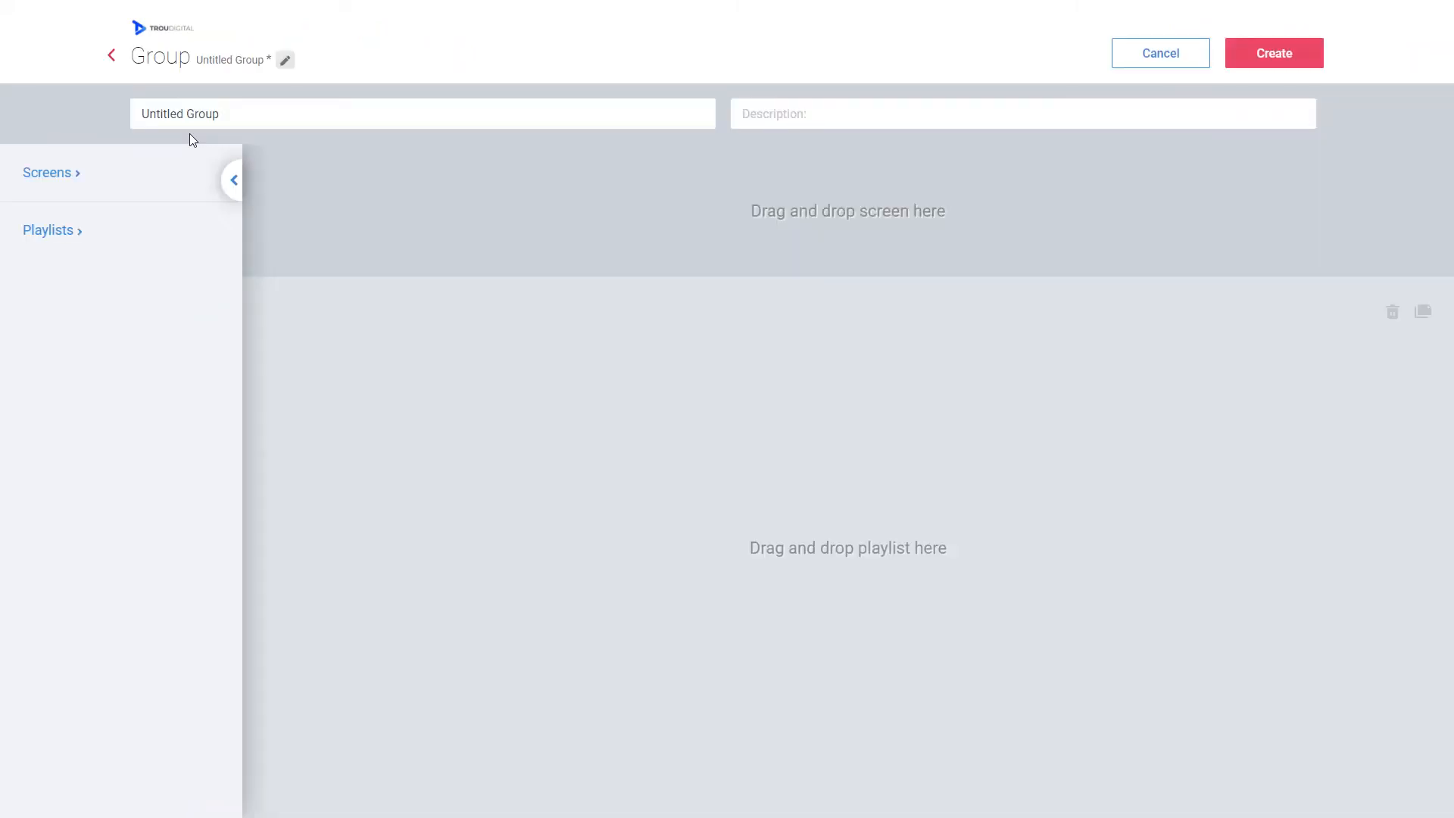
pyautogui.click(44, 177)
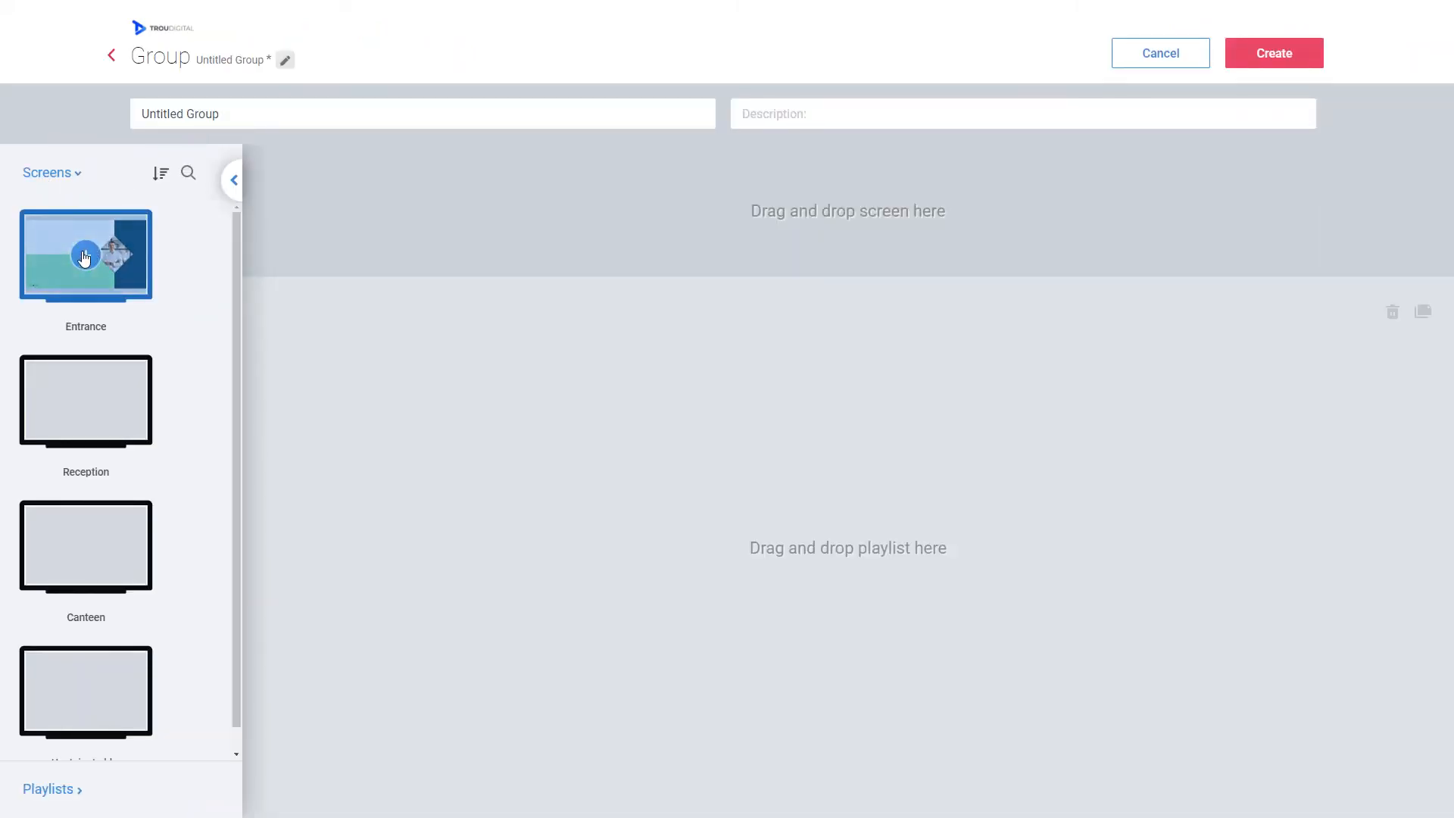
pyautogui.click(85, 256)
pyautogui.click(87, 395)
pyautogui.click(85, 253)
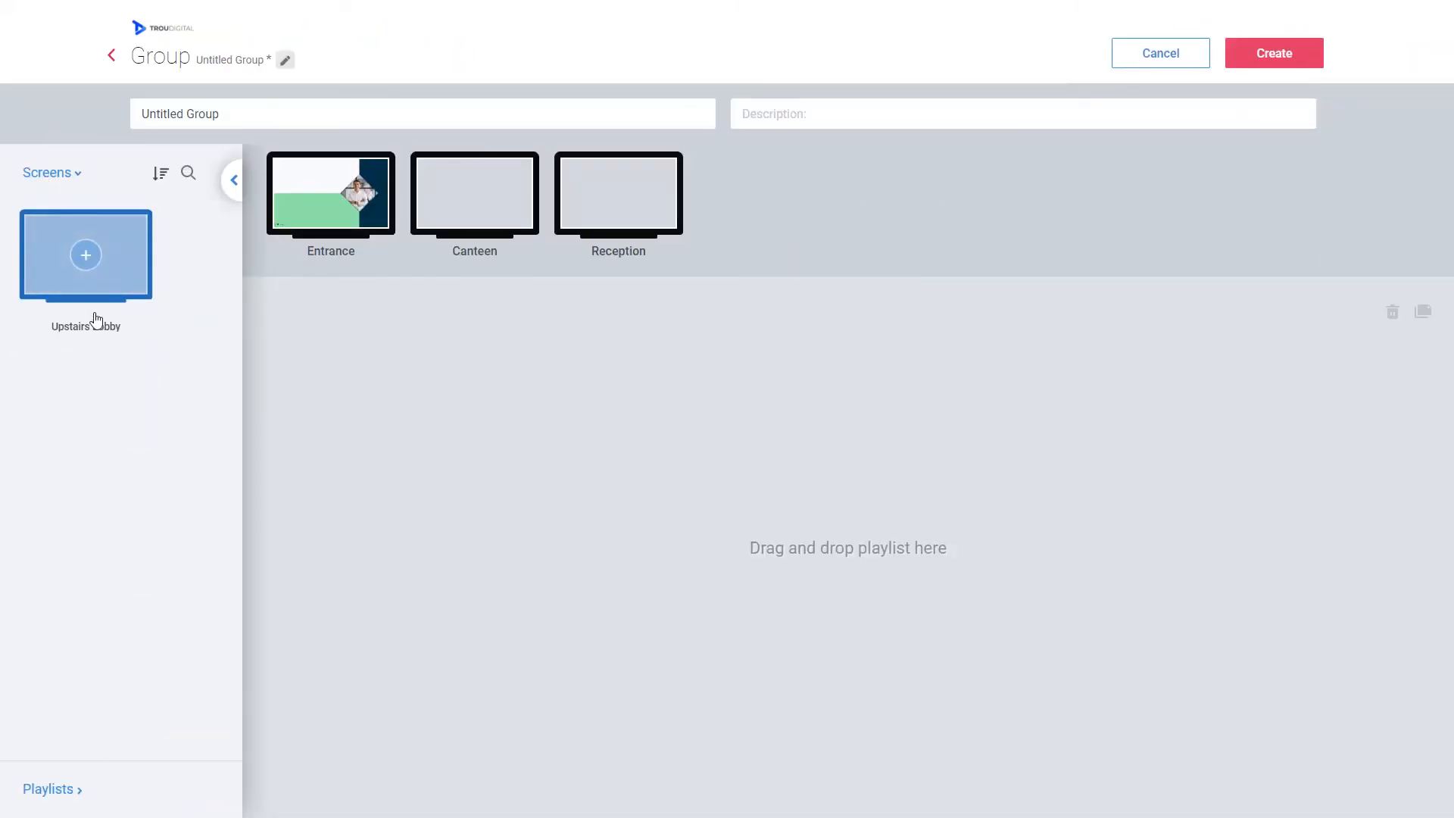
pyautogui.click(86, 256)
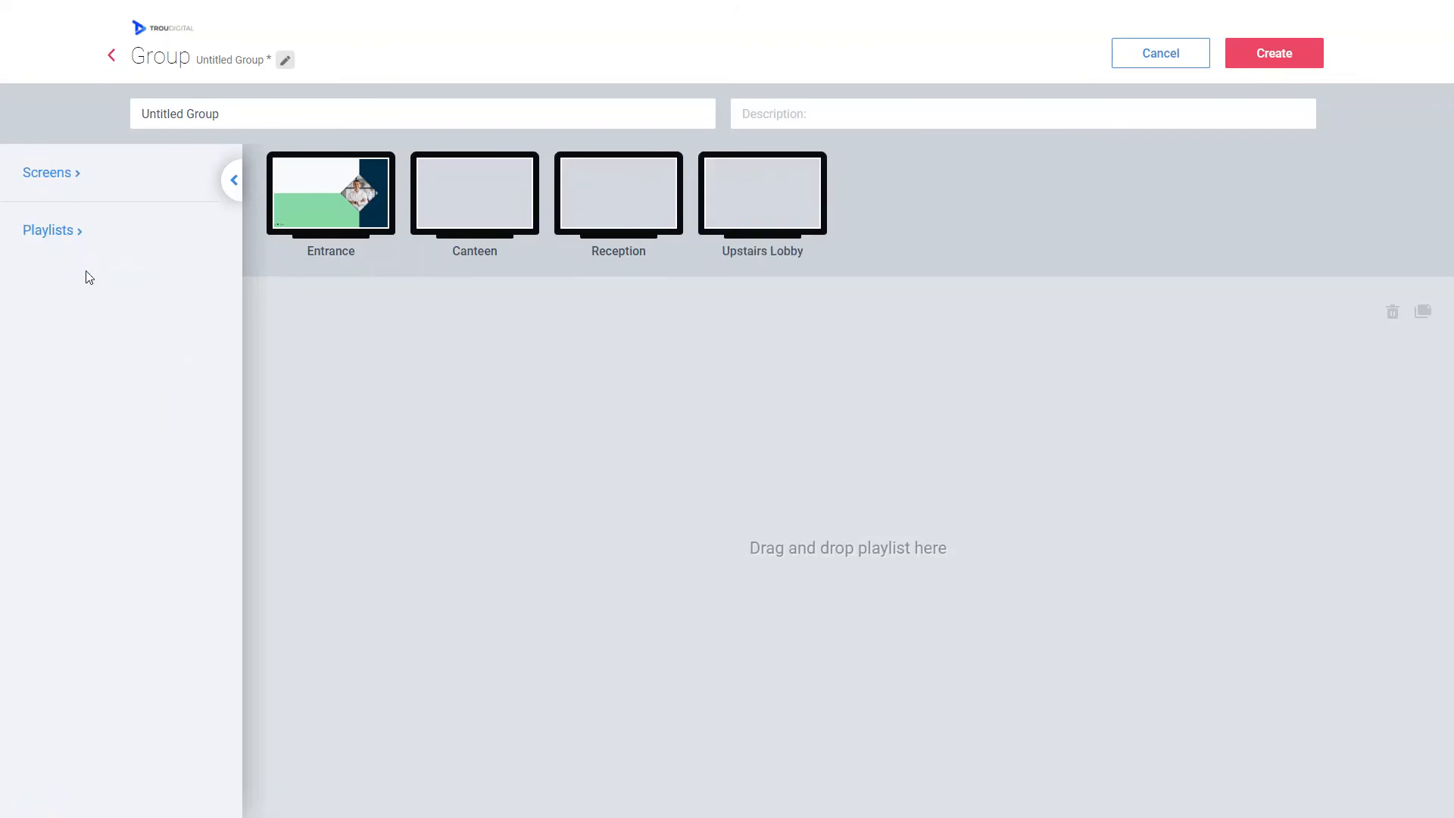
# Add the Entrance Playlist to the group and create the group under the name My Screens
pyautogui.click(67, 235)
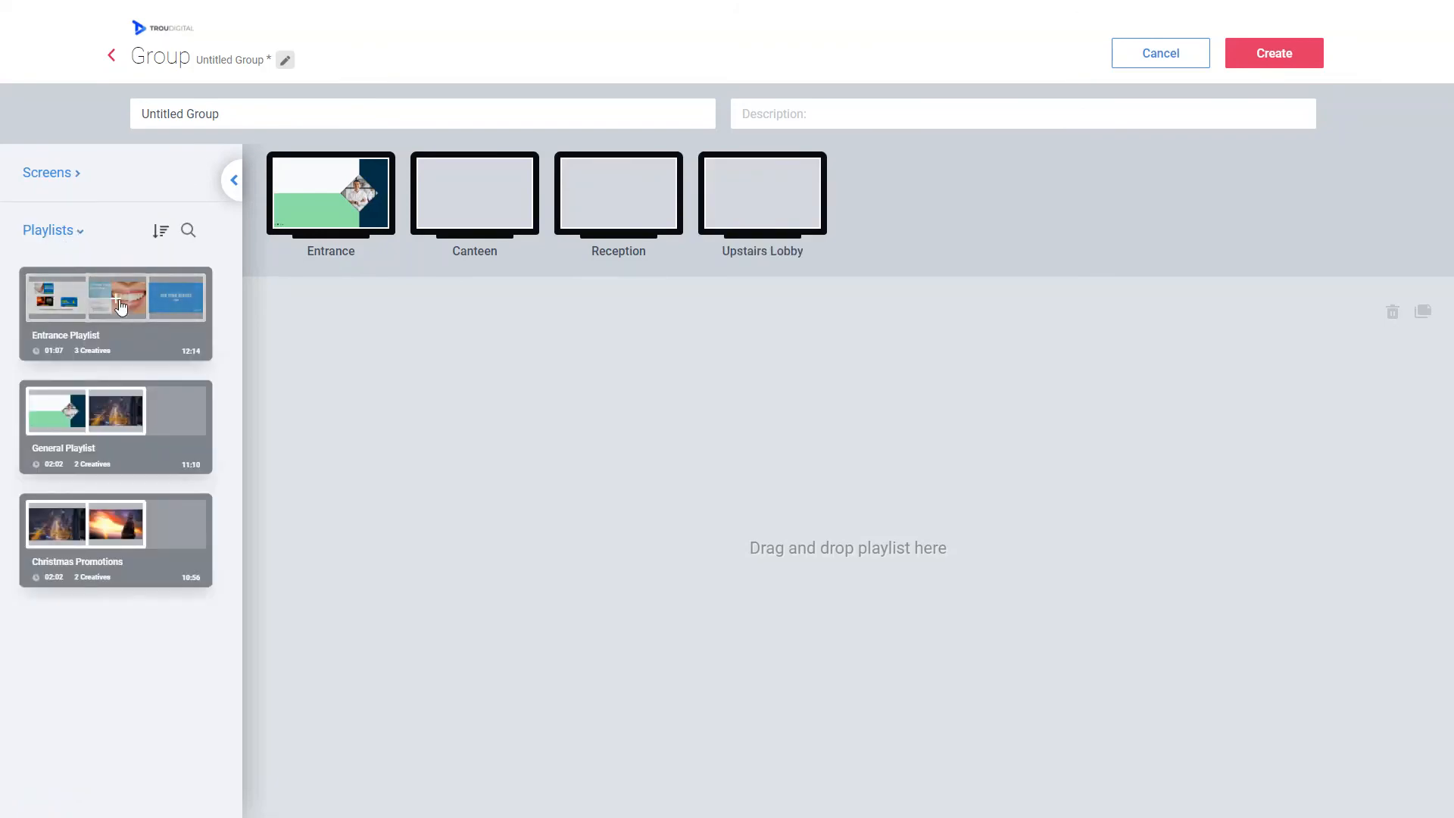
pyautogui.moveTo(121, 307); pyautogui.dragTo(424, 412)
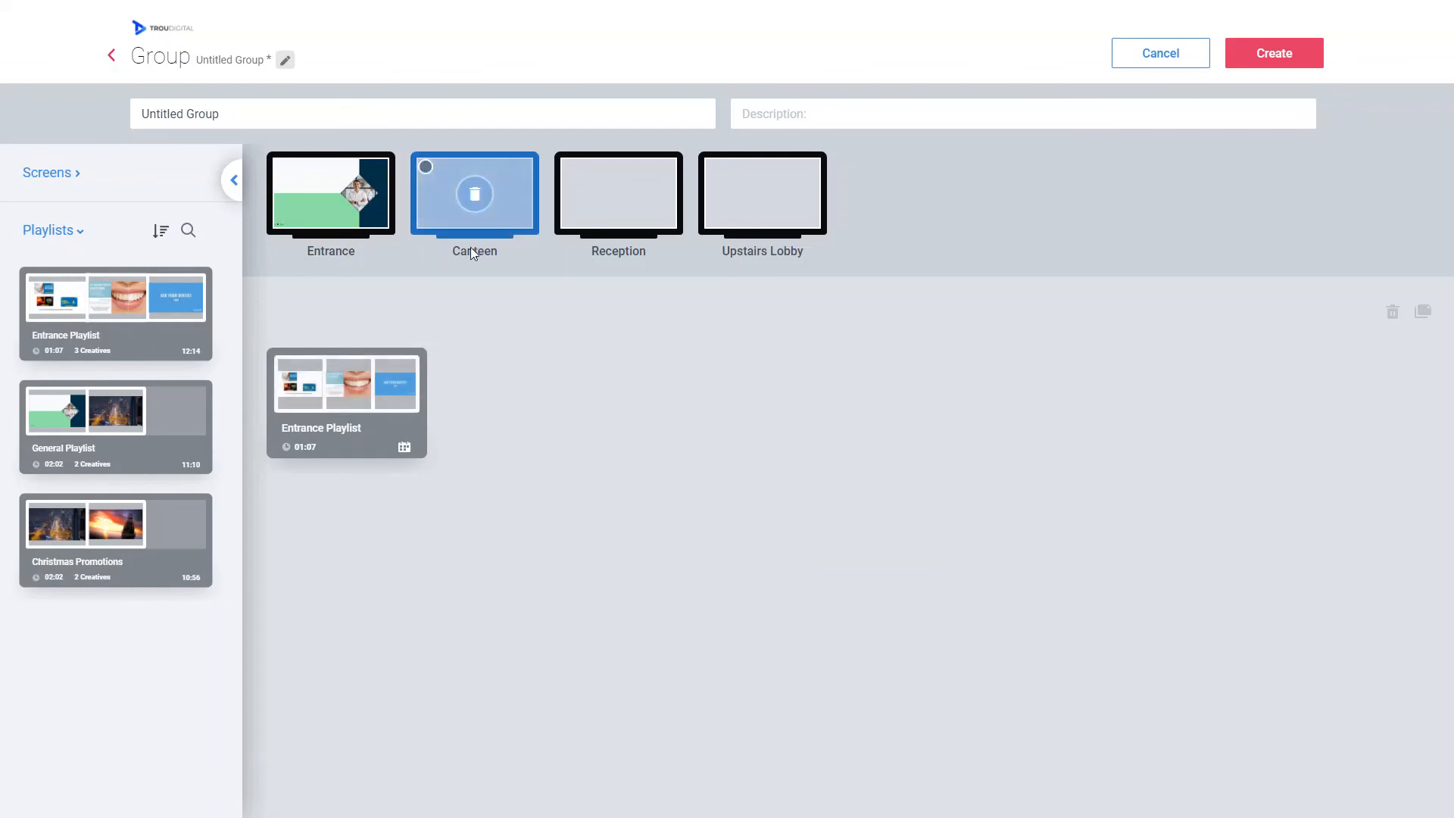
pyautogui.moveTo(277, 113); pyautogui.dragTo(75, 123)
pyautogui.press('BackSpace')
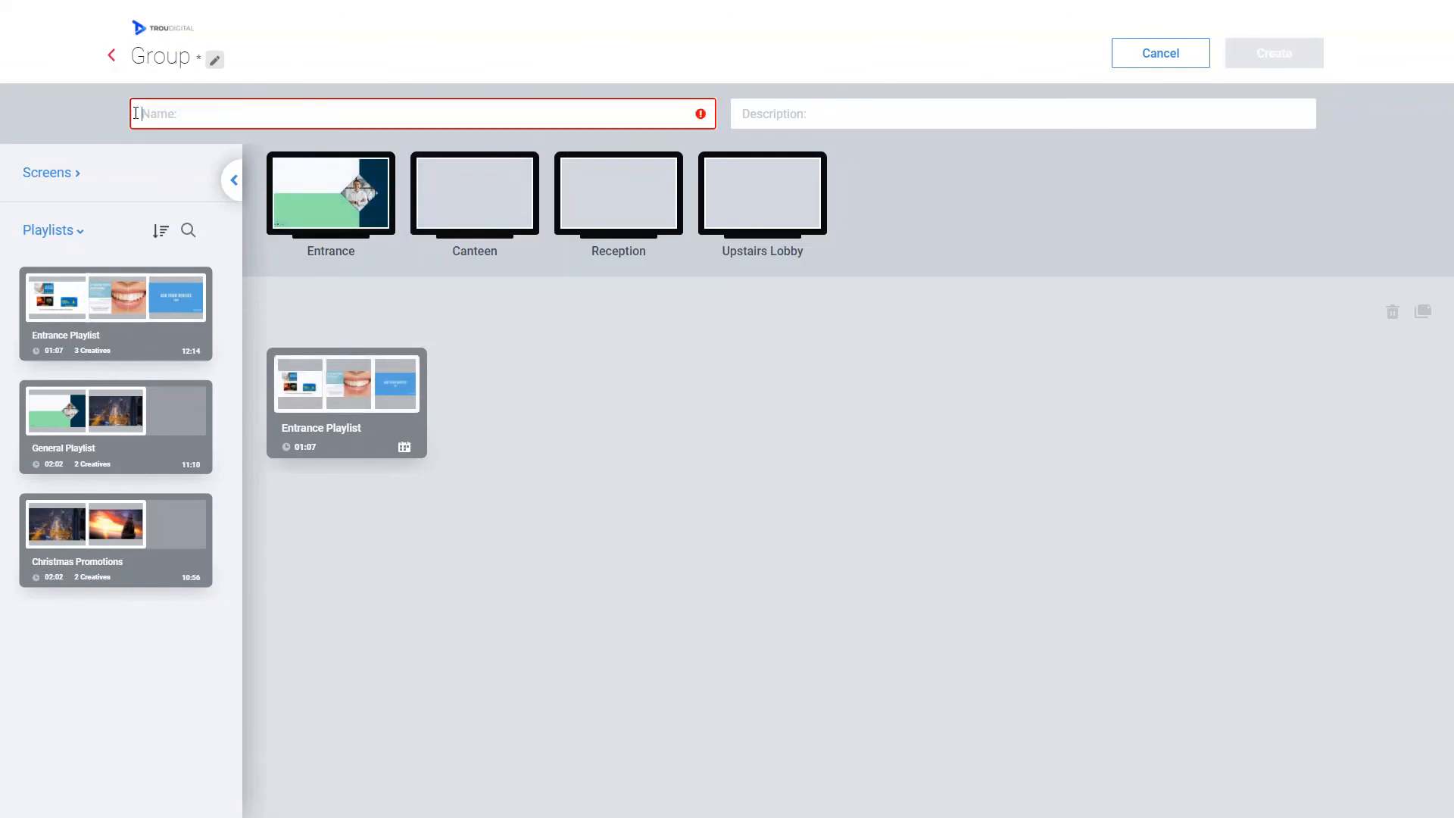
pyautogui.write('My Scf')
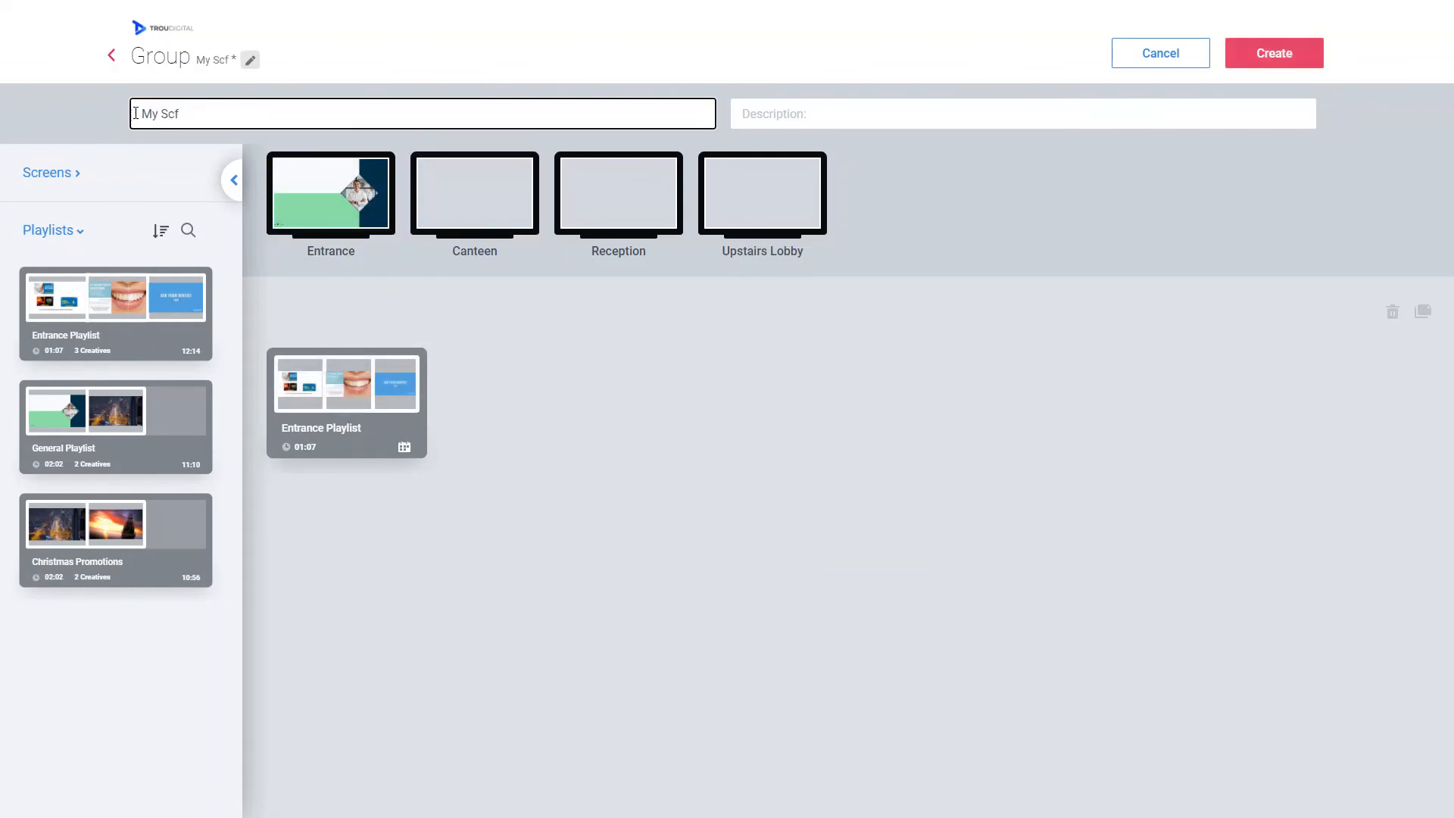
pyautogui.press('BackSpace')
pyautogui.write('reens')
pyautogui.click(1301, 52)
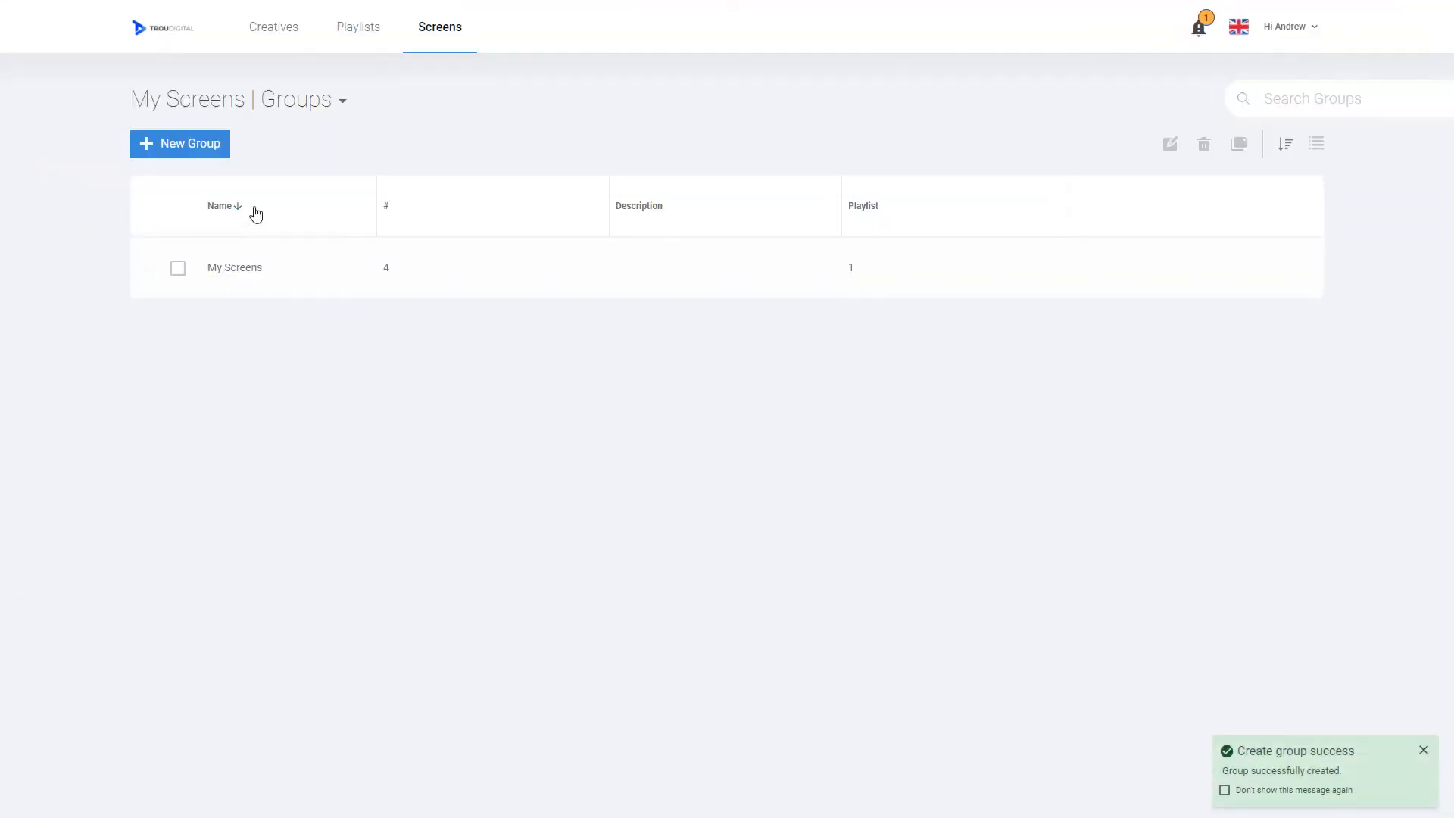
# Return from the groups overview to the list of individual screens
pyautogui.click(341, 102)
pyautogui.click(188, 145)
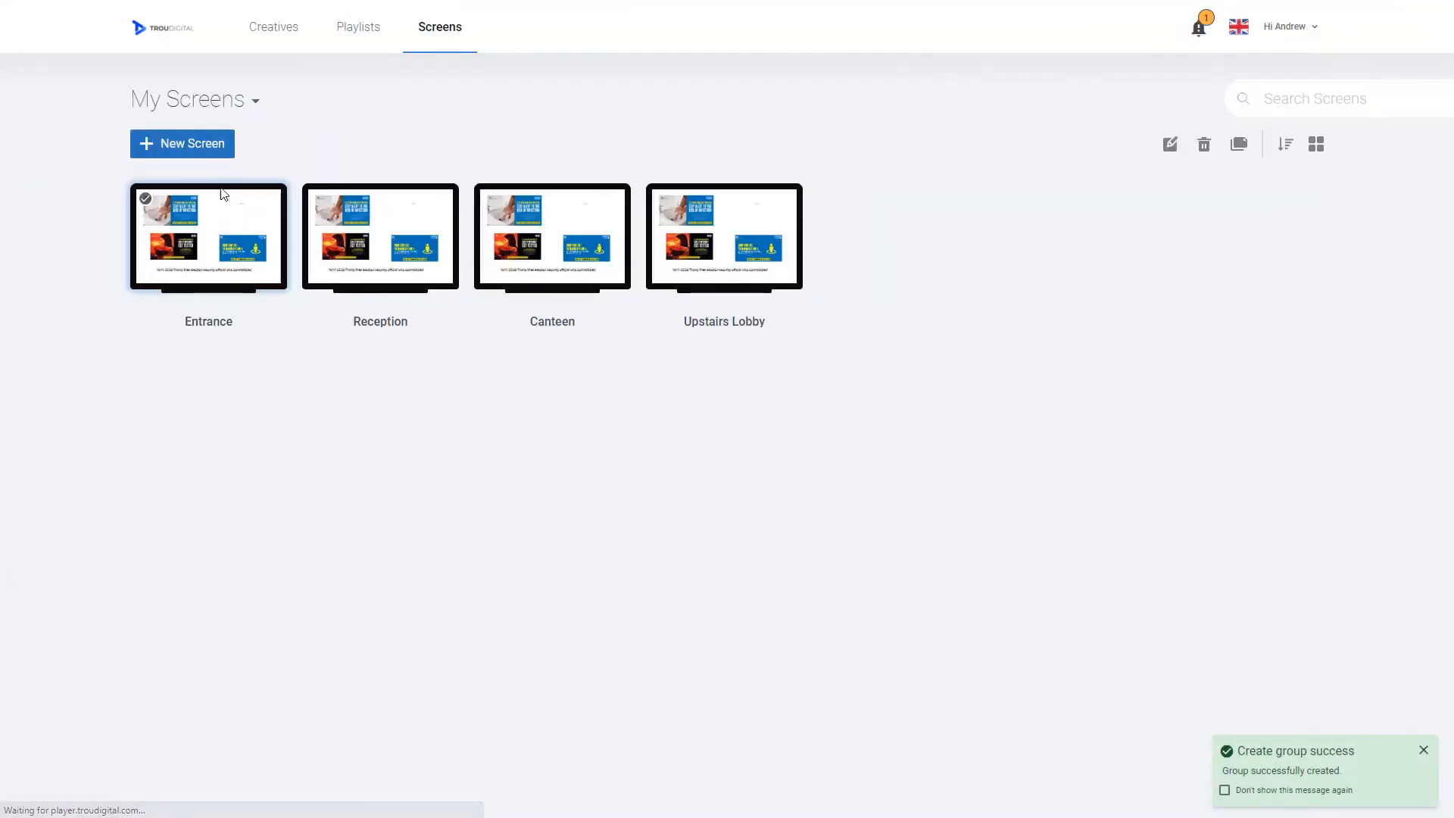